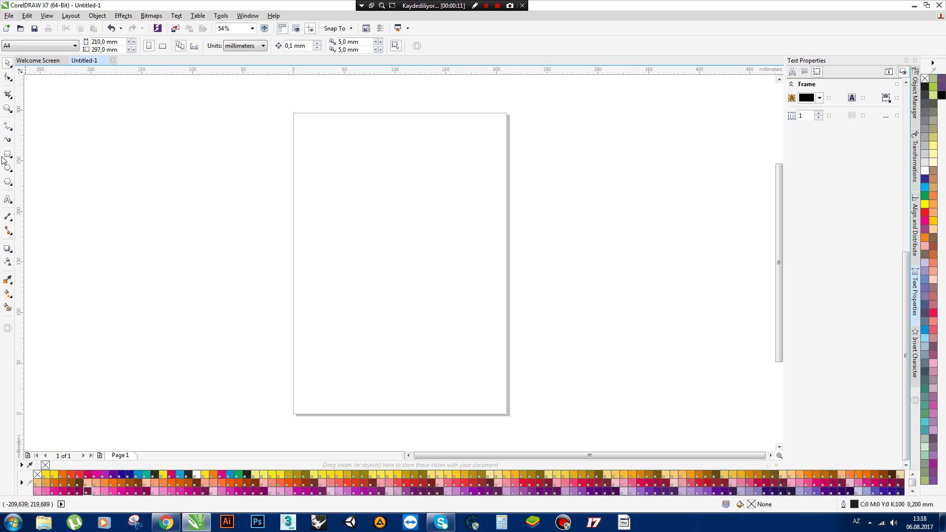
# Add the name heading as 24 pt Arial artistic text near the page's top-left.
pyautogui.click(7, 200)
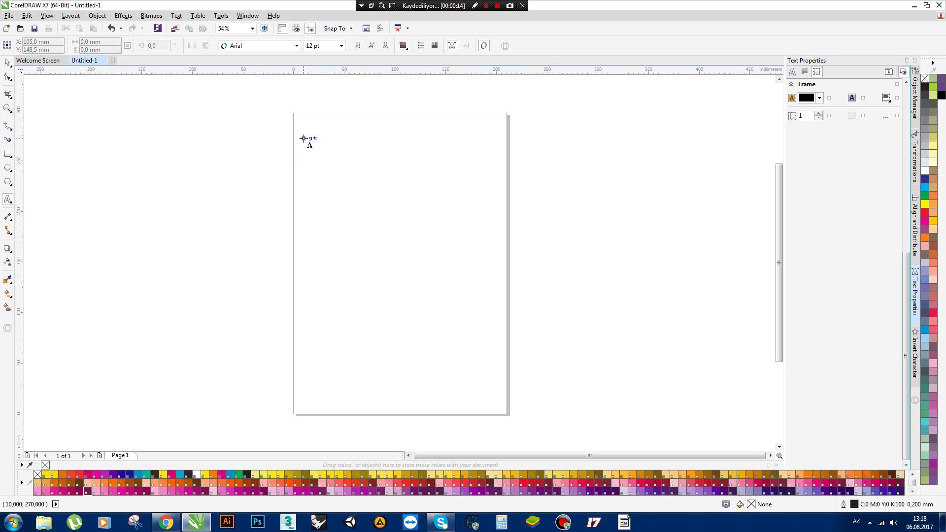
pyautogui.click(303, 139)
pyautogui.write('Vasif Əlibəyli')
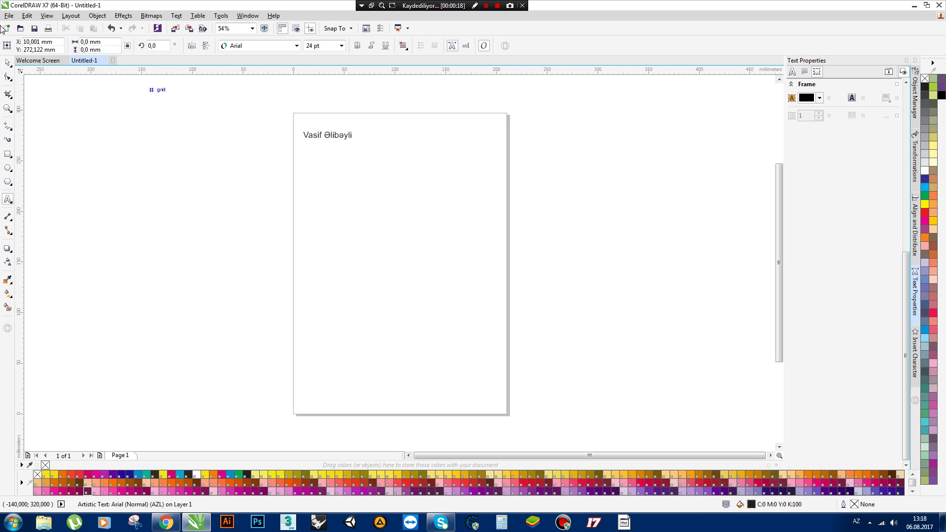
pyautogui.hotkey('ctrl', 'space')
pyautogui.click(183, 137)
# Select and deselect the heading text object to check its placement.
pyautogui.moveTo(238, 117); pyautogui.dragTo(499, 222)
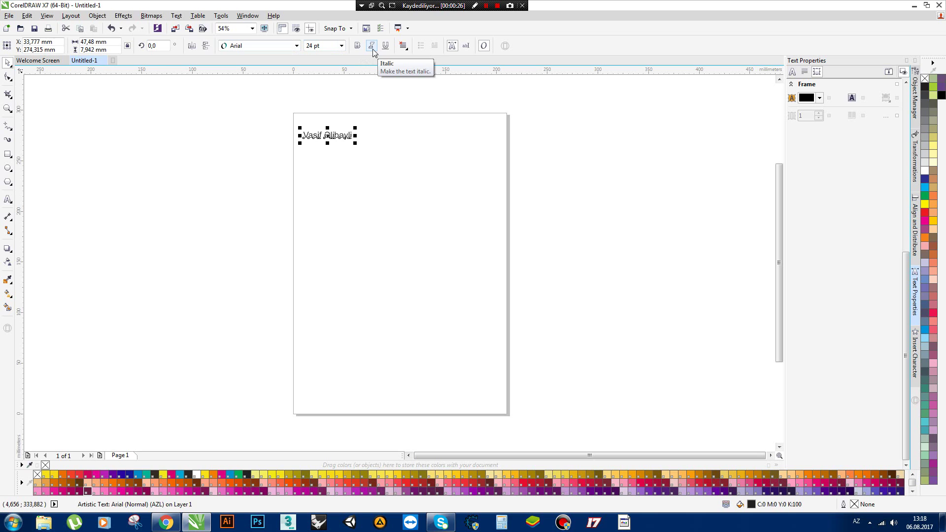
pyautogui.click(429, 126)
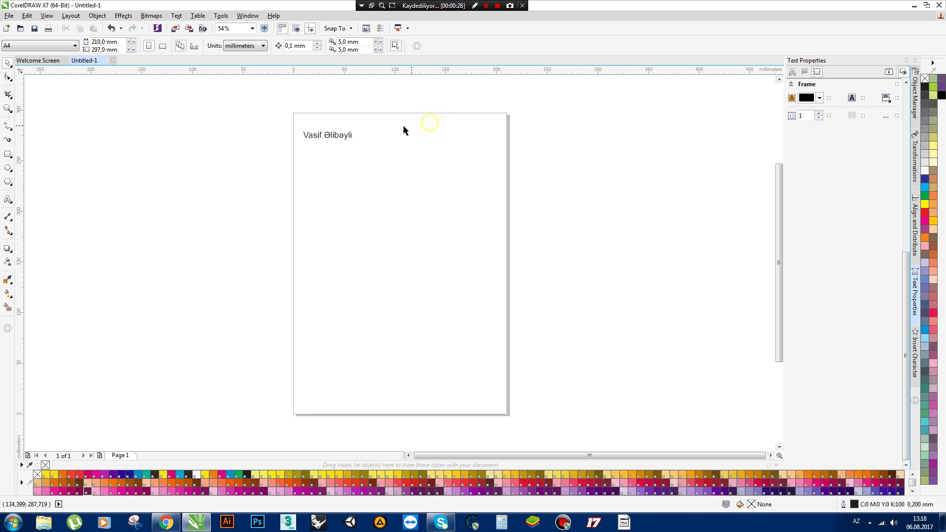
pyautogui.moveTo(250, 97); pyautogui.dragTo(404, 167)
pyautogui.click(404, 166)
pyautogui.click(343, 140)
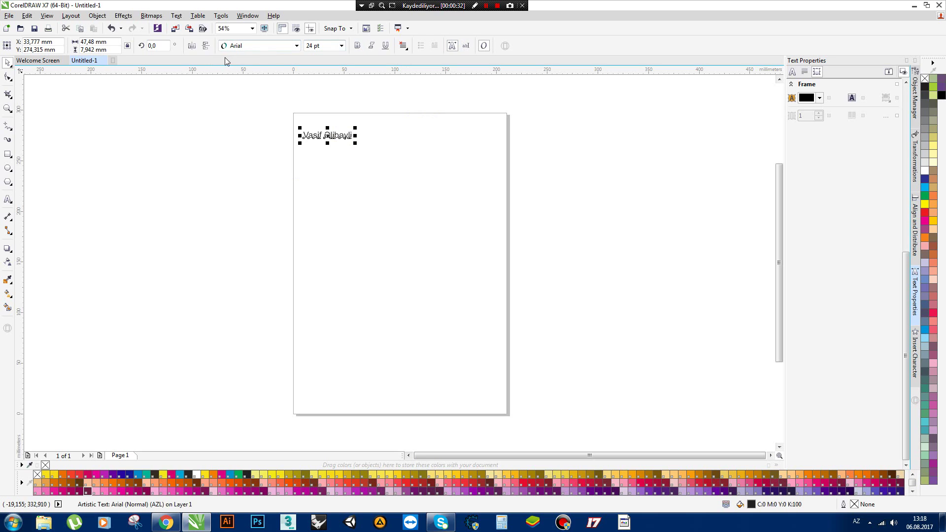
pyautogui.click(242, 179)
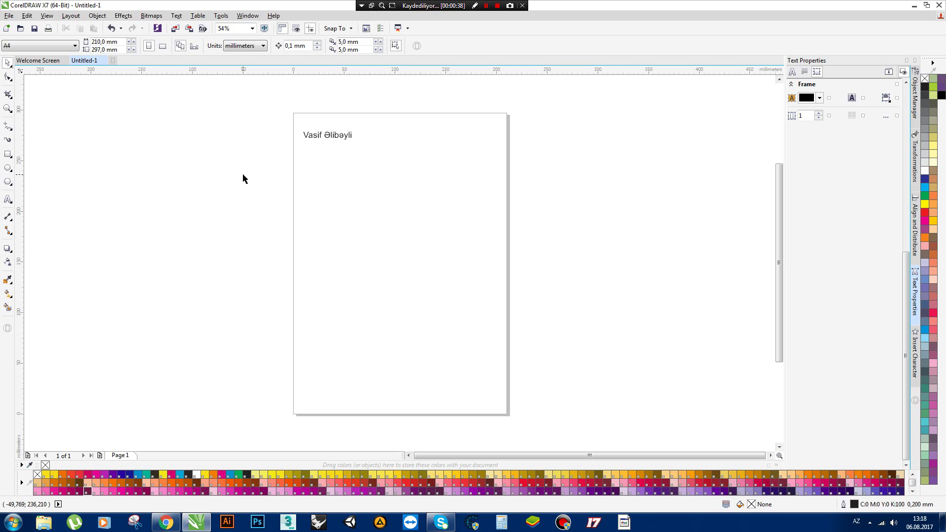
# Select the heading and expand the Character, Paragraph and Frame sections of Text Properties.
pyautogui.click(792, 72)
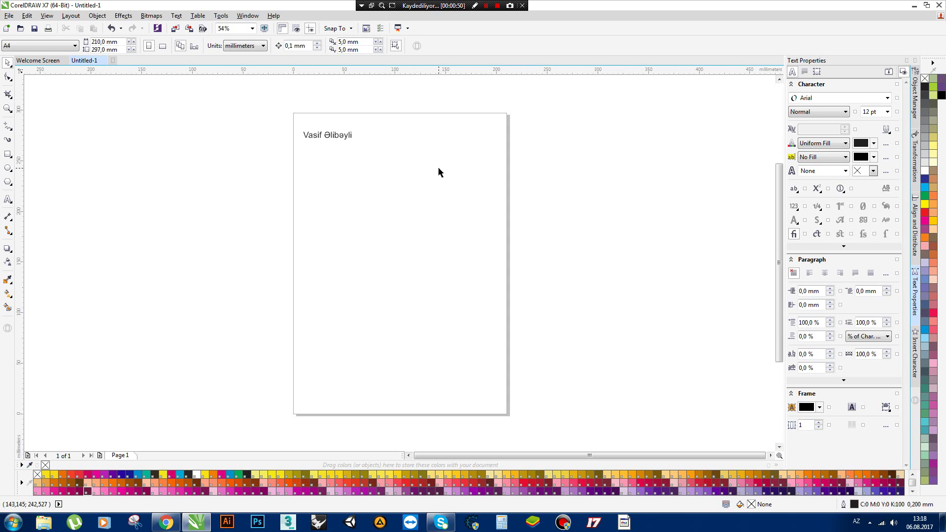
pyautogui.click(466, 158)
pyautogui.click(461, 148)
pyautogui.moveTo(420, 105); pyautogui.dragTo(282, 175)
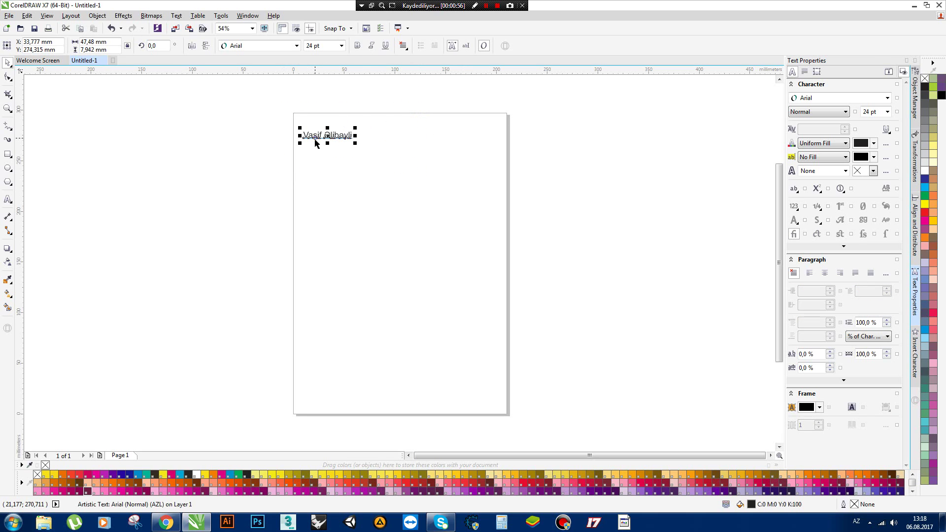
pyautogui.click(792, 72)
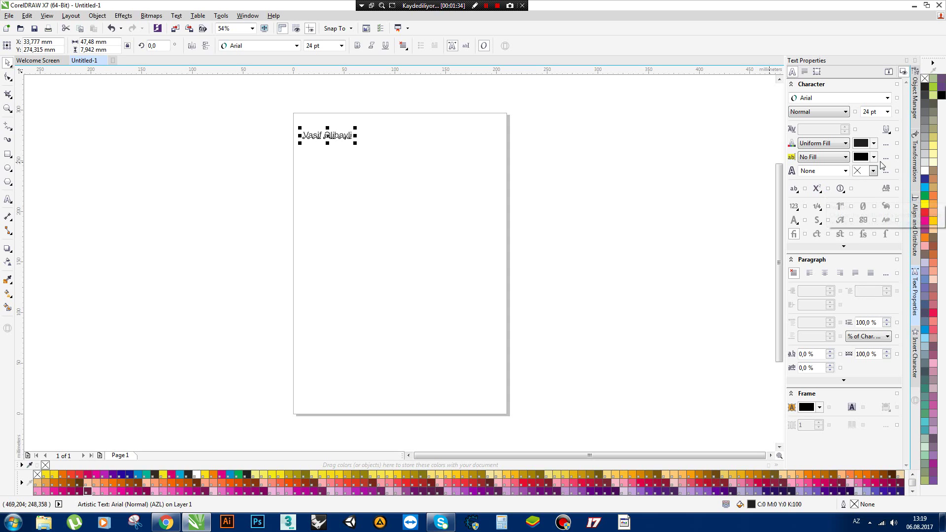
pyautogui.click(487, 221)
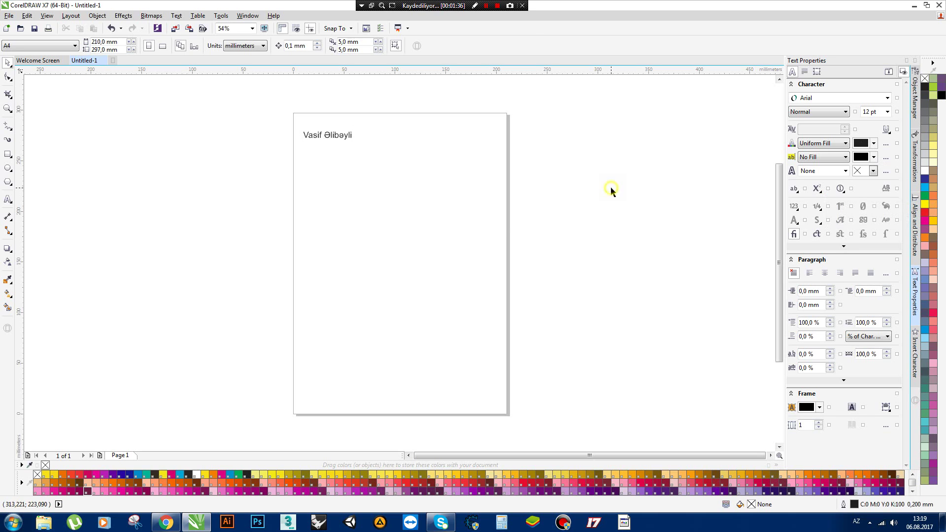
pyautogui.click(339, 137)
pyautogui.moveTo(274, 101); pyautogui.dragTo(344, 152)
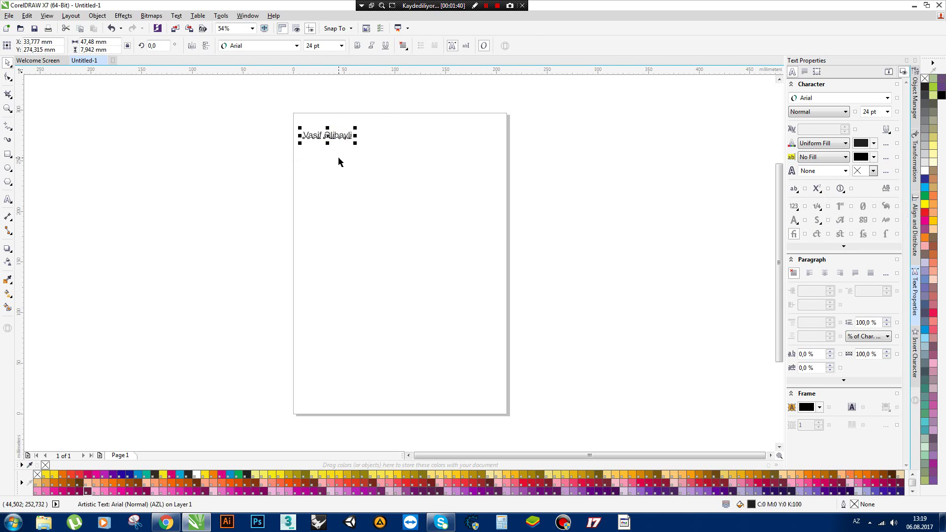
pyautogui.click(337, 156)
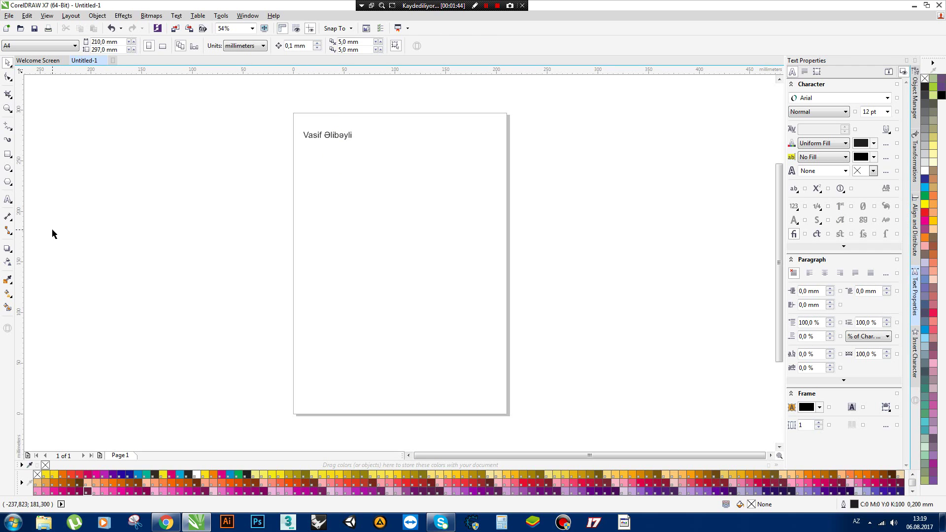
# Draw an empty paragraph text frame covering most of the page below the heading.
pyautogui.click(8, 199)
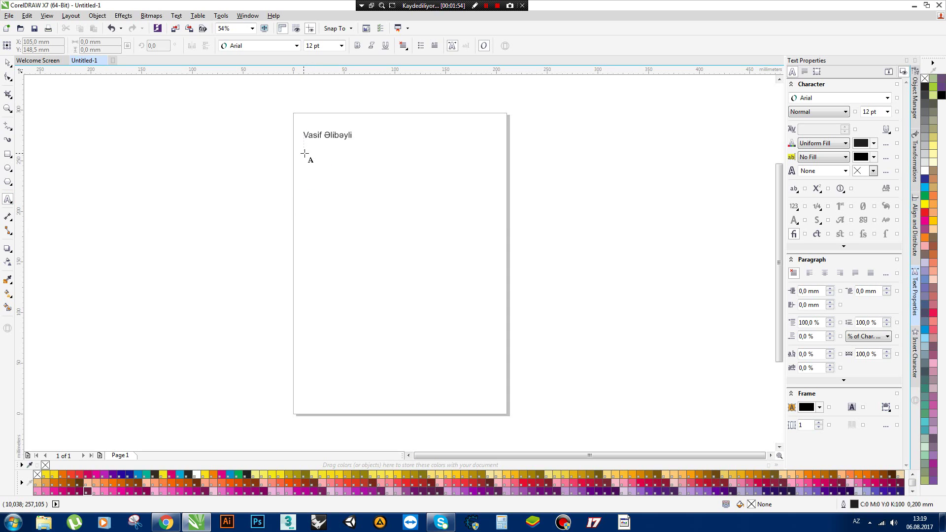
pyautogui.moveTo(304, 153); pyautogui.dragTo(495, 333)
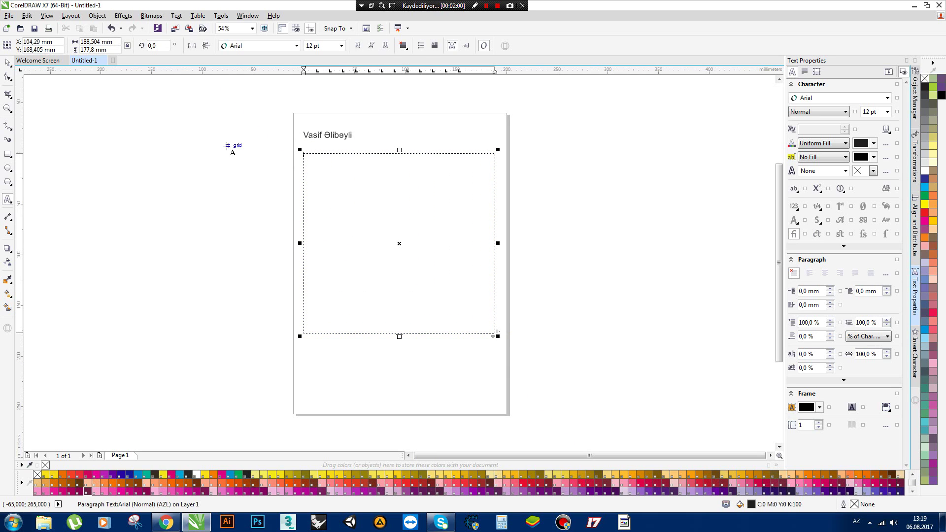
pyautogui.hotkey('ctrl', 'space')
pyautogui.click(243, 188)
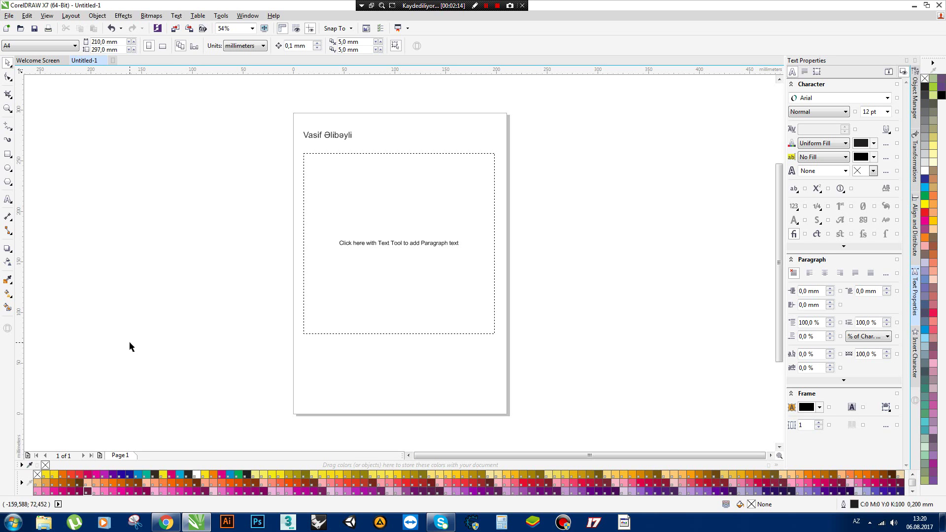
# Bring up the Lorem Ipsum site in Chrome and switch to its Russian version.
pyautogui.moveTo(168, 523)
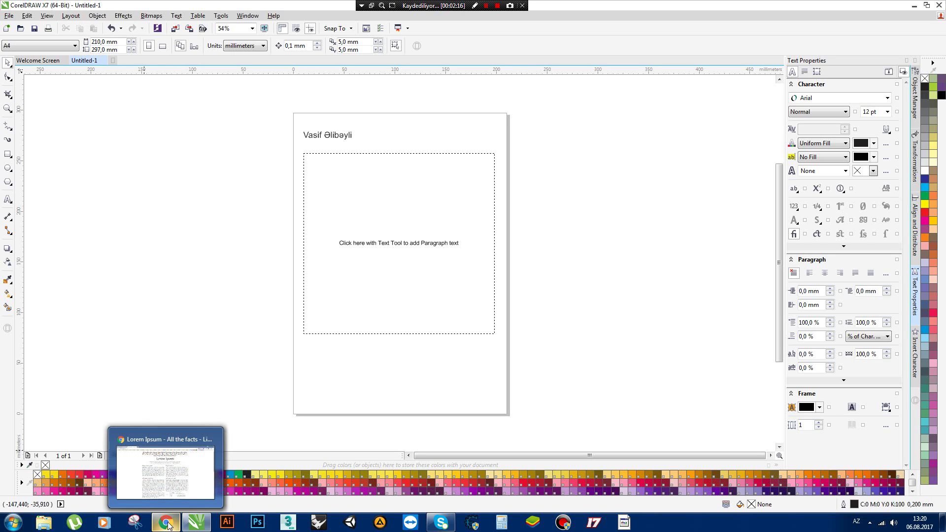
pyautogui.click(165, 475)
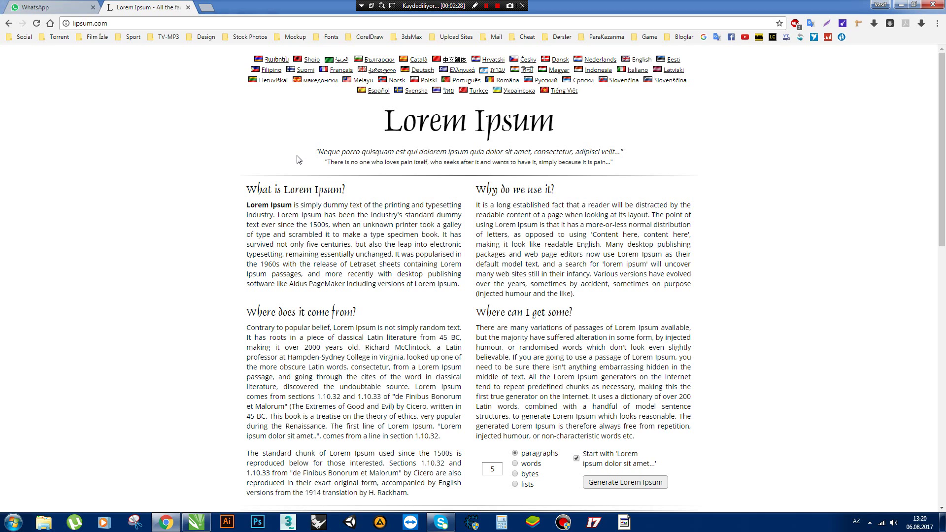
pyautogui.click(379, 60)
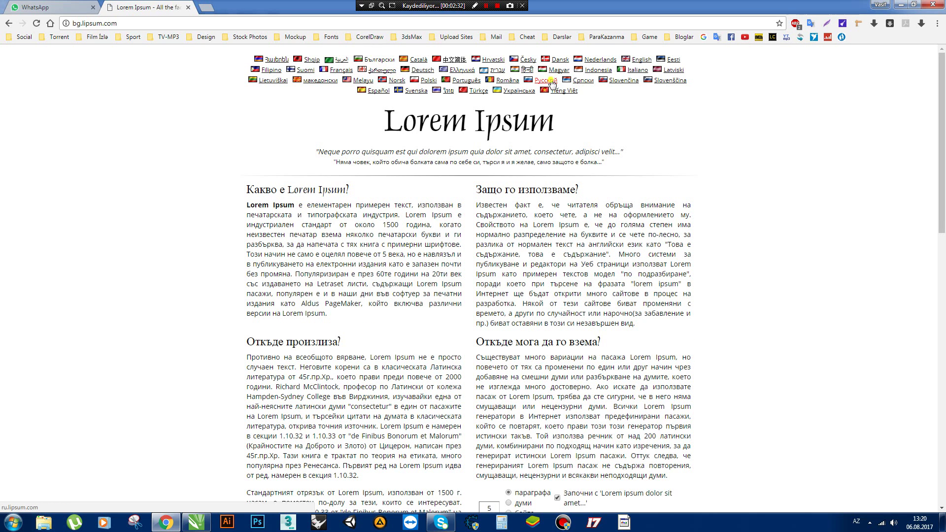
pyautogui.click(546, 80)
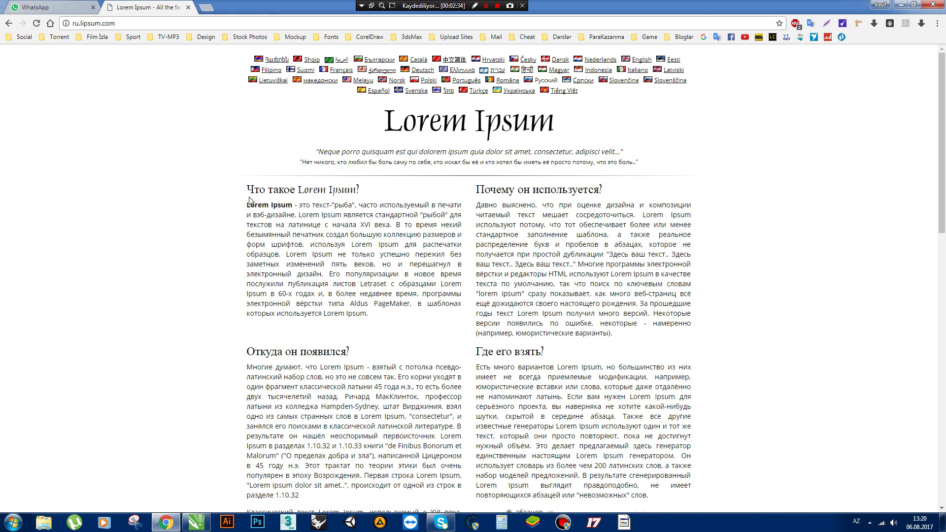
# Copy the first two Russian sections with Kopyala and return to the CorelDRAW frame.
pyautogui.moveTo(246, 189); pyautogui.dragTo(369, 314)
pyautogui.rightClick(323, 221)
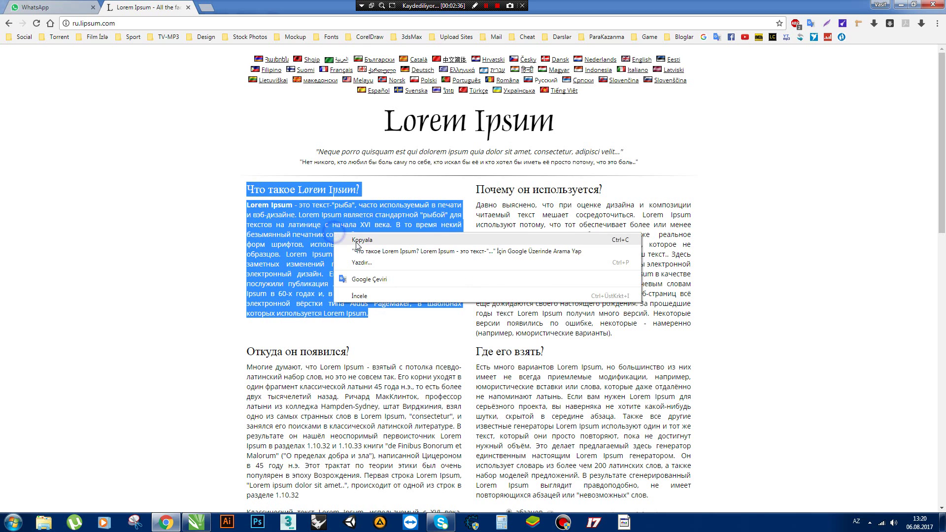
pyautogui.click(357, 232)
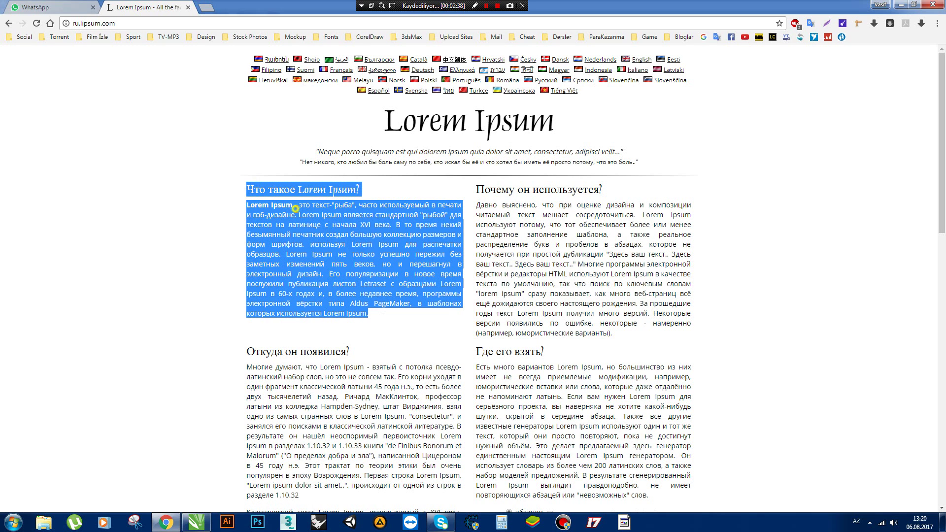
pyautogui.click(295, 208)
pyautogui.moveTo(247, 190); pyautogui.dragTo(615, 335)
pyautogui.hotkey('ctrl', 'c')
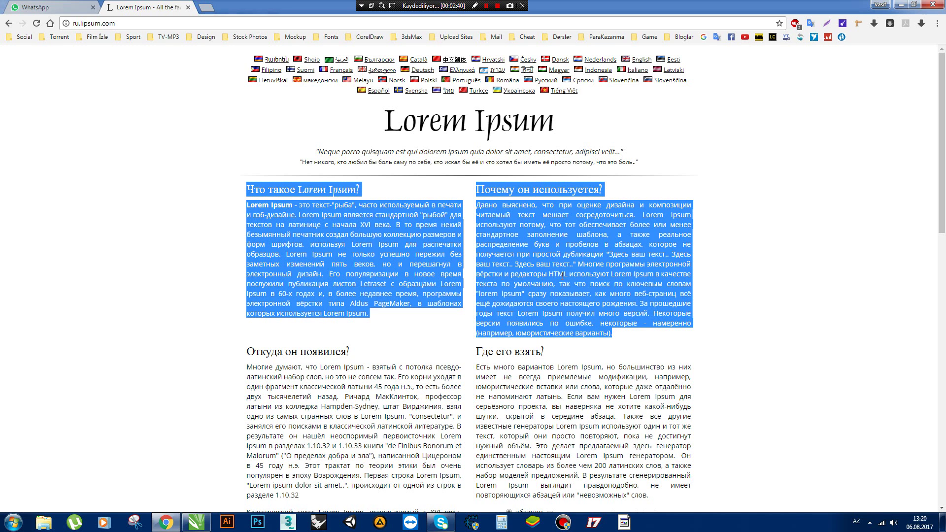
pyautogui.rightClick(527, 225)
pyautogui.click(553, 237)
pyautogui.click(196, 522)
pyautogui.click(347, 215)
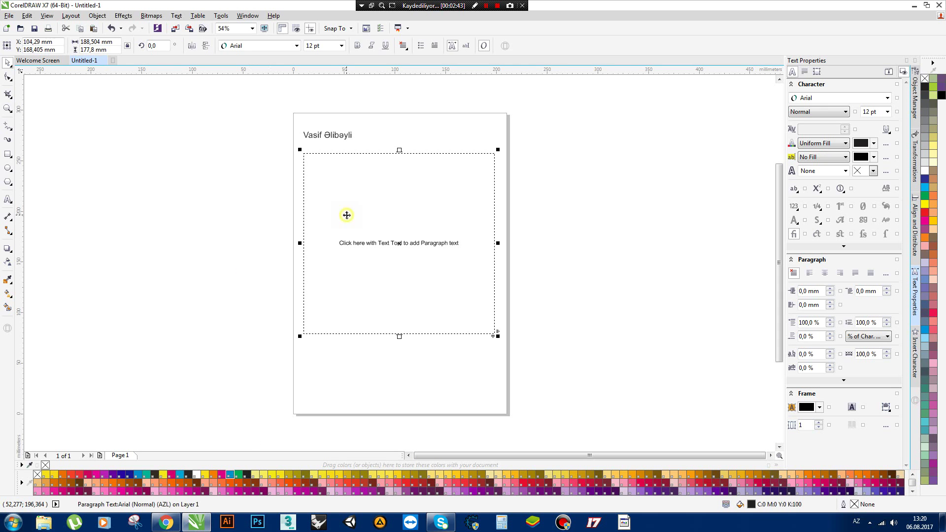
# Paste the copied Russian Lorem Ipsum text into the paragraph frame.
pyautogui.doubleClick(329, 181)
pyautogui.rightClick(330, 180)
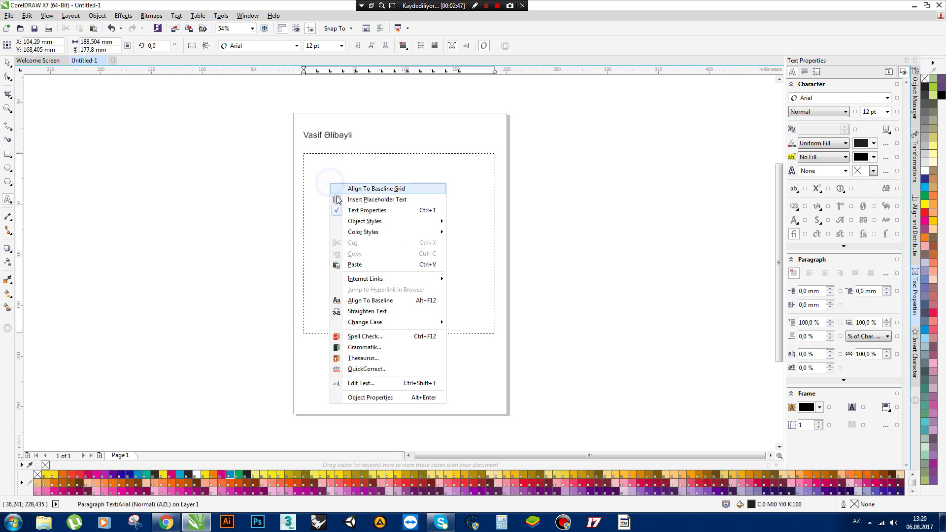
pyautogui.click(355, 265)
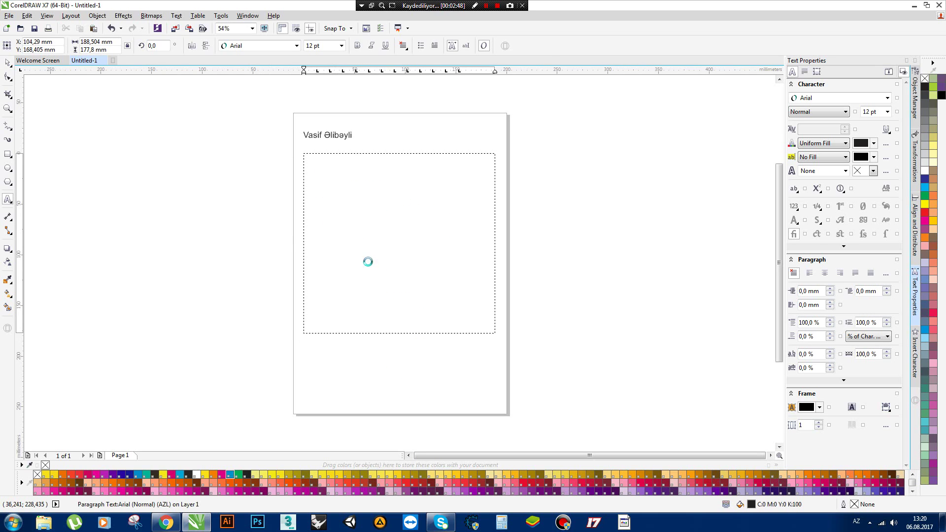
pyautogui.press('Escape')
pyautogui.click(219, 174)
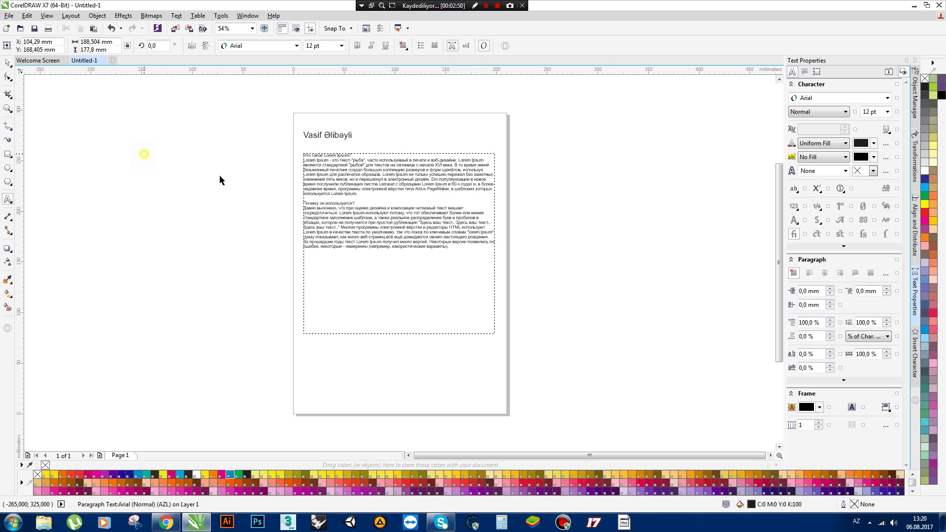
# Zoom out to view the whole page and select the filled text frame.
pyautogui.scroll(3, 413, 177)
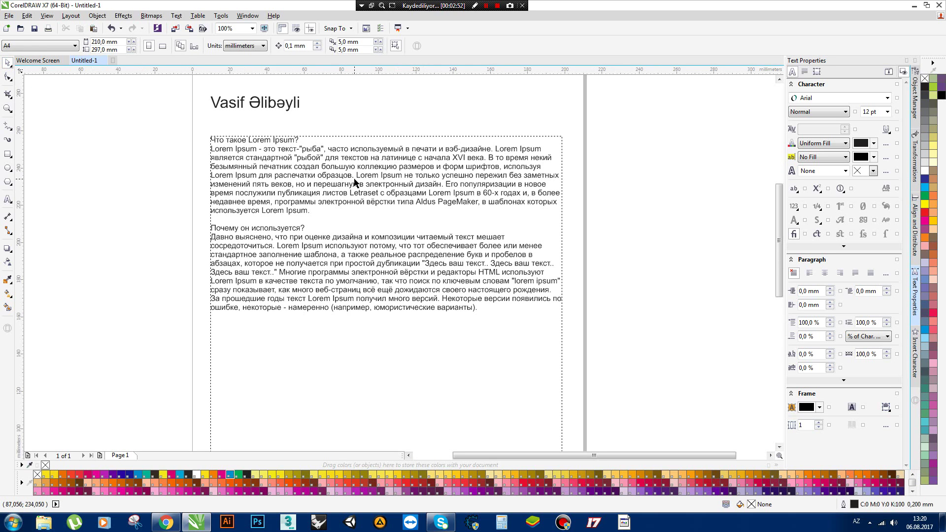
pyautogui.click(293, 227)
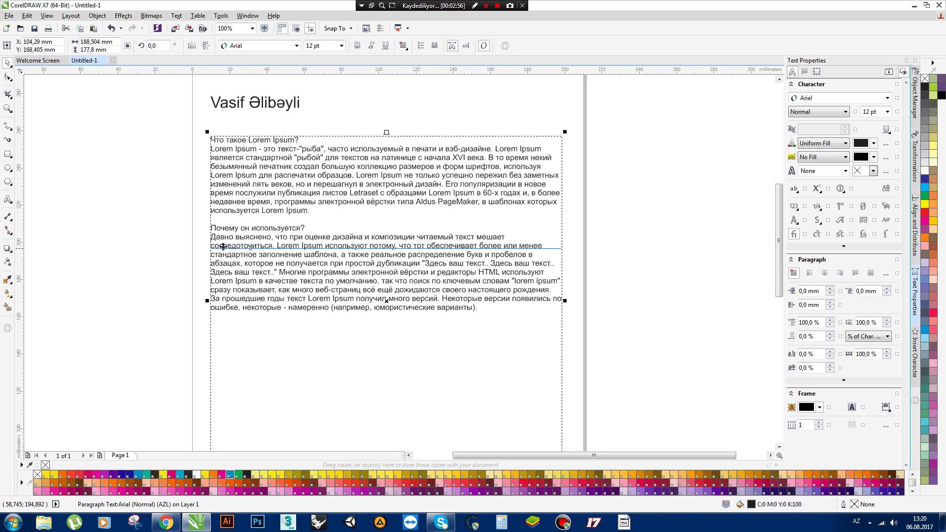
pyautogui.click(94, 217)
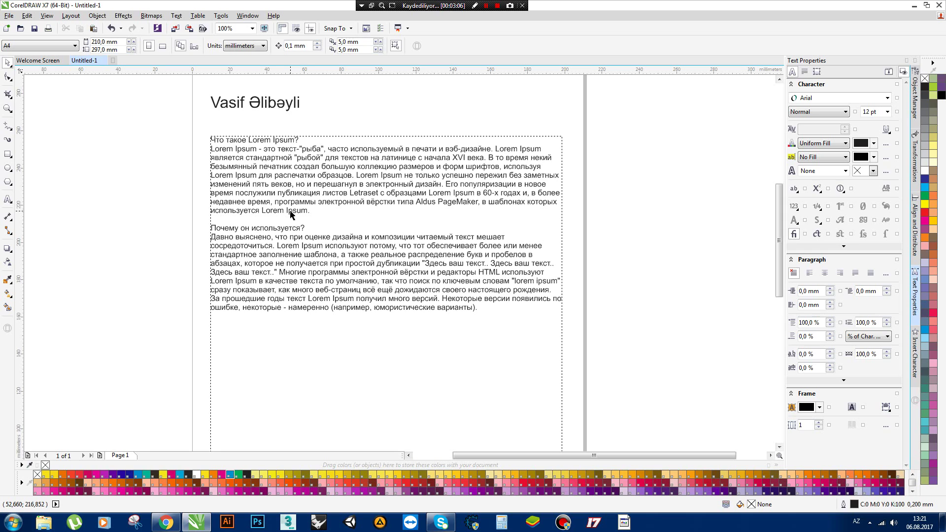
pyautogui.click(149, 218)
pyautogui.scroll(-3, 177, 214)
pyautogui.scroll(3, 168, 214)
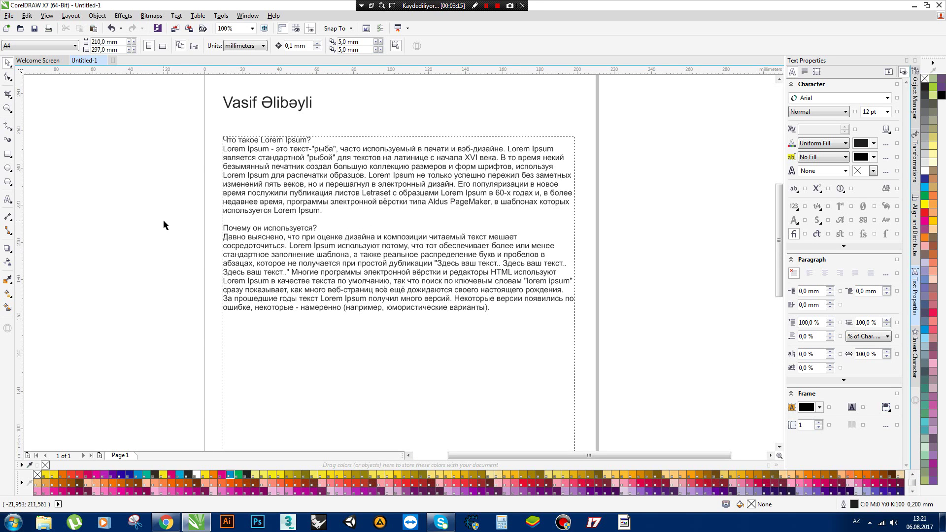
pyautogui.moveTo(541, 455); pyautogui.dragTo(524, 455)
pyautogui.scroll(-1, 426, 292)
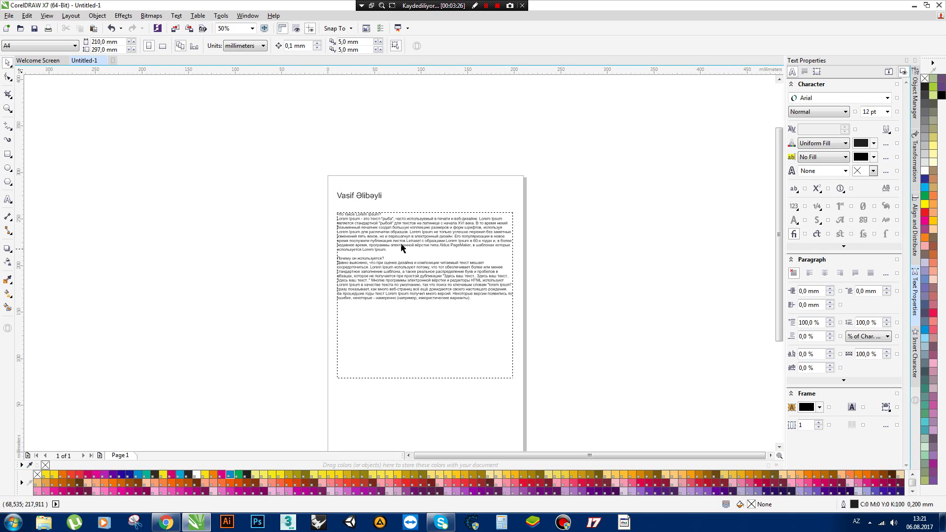
pyautogui.click(380, 230)
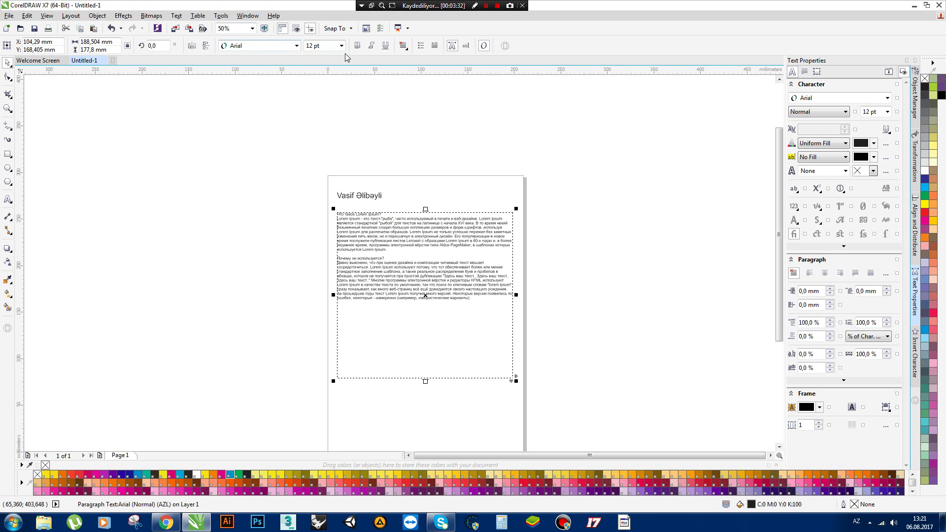
# Set the paragraphs' first-line indent to 15 mm, after briefly trying 10 mm.
pyautogui.click(805, 72)
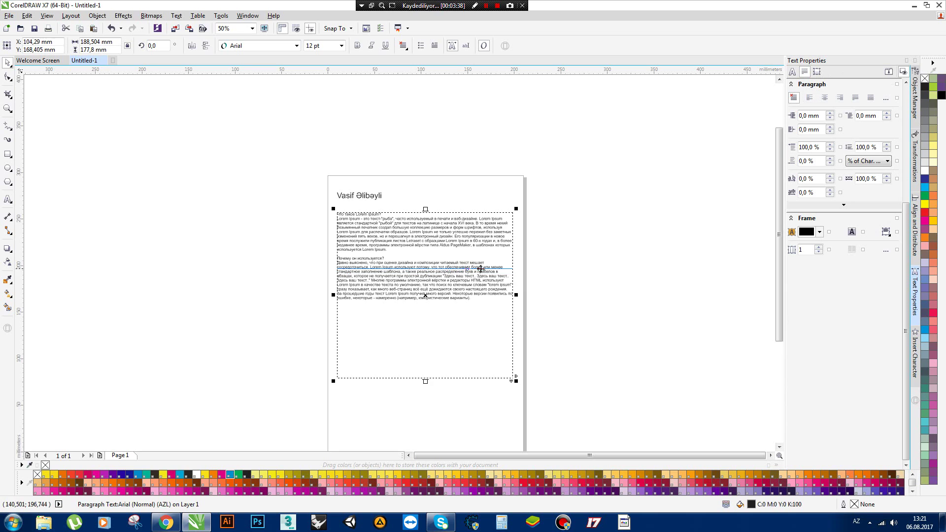
pyautogui.scroll(1, 509, 280)
pyautogui.moveTo(778, 220); pyautogui.dragTo(778, 230)
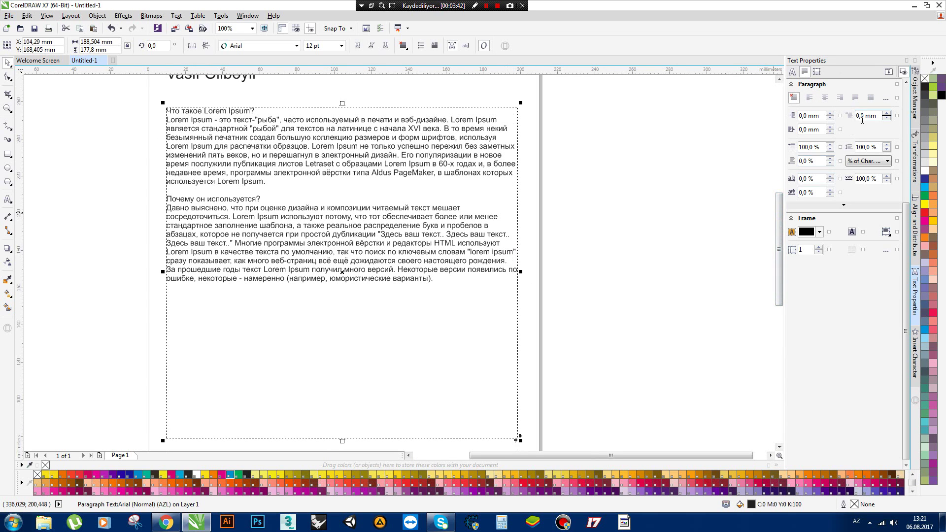
pyautogui.doubleClick(860, 116)
pyautogui.write('1')
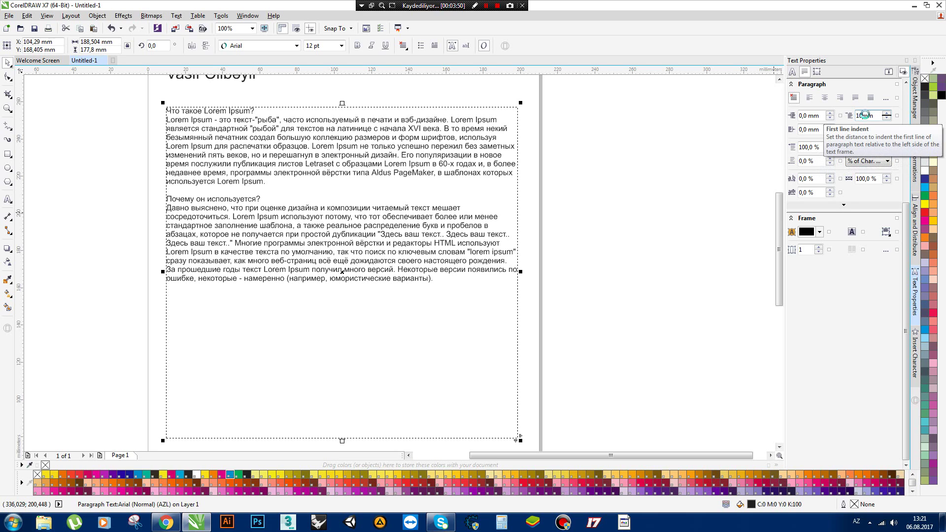
pyautogui.write('0')
pyautogui.press('Return')
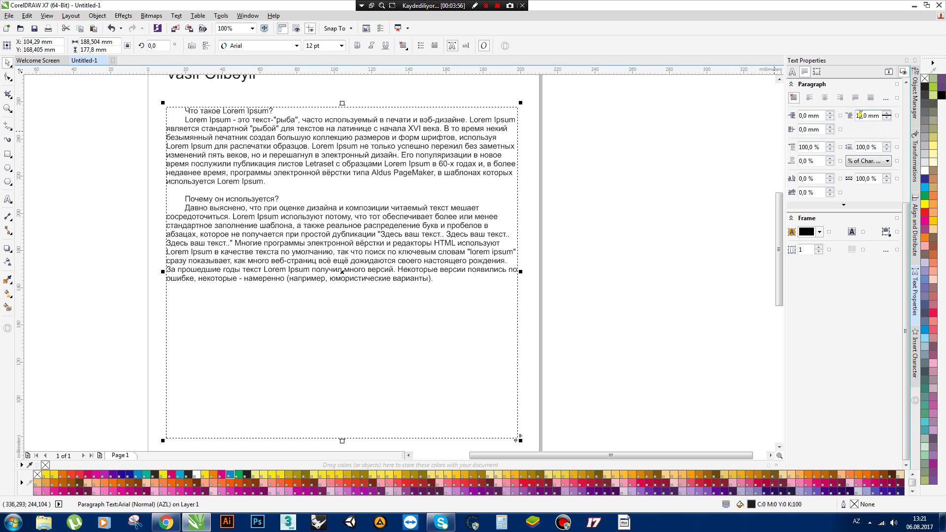
pyautogui.write('15')
pyautogui.press('Return')
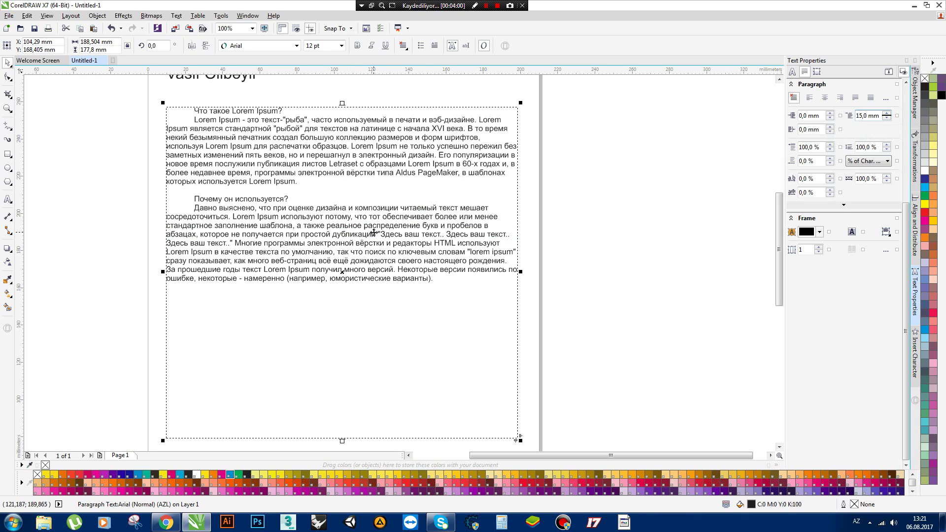
# Try center and right alignment, then fully justify the paragraph text.
pyautogui.click(823, 98)
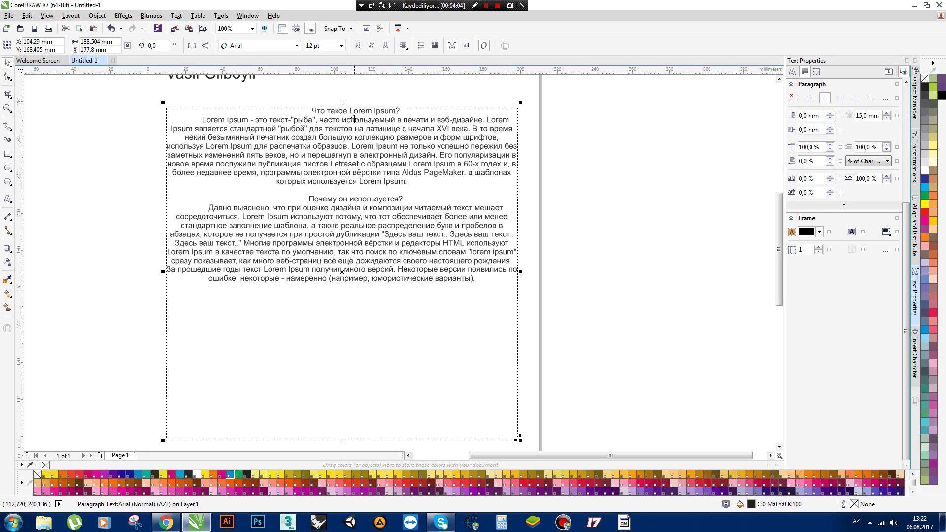
pyautogui.click(841, 99)
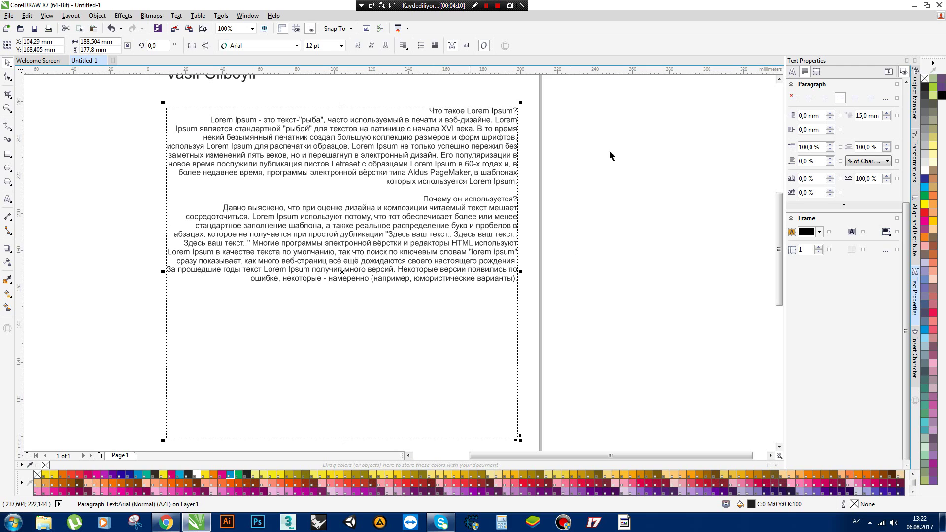
pyautogui.click(854, 99)
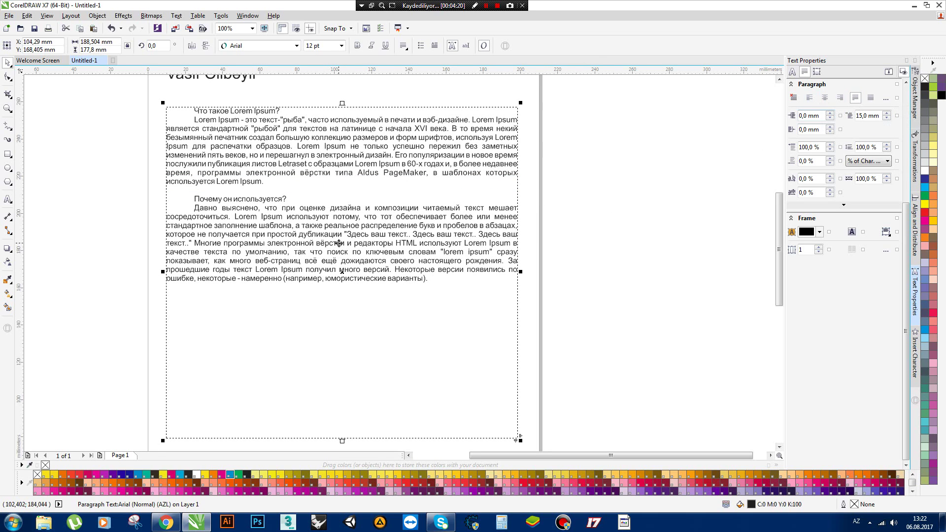
pyautogui.click(594, 268)
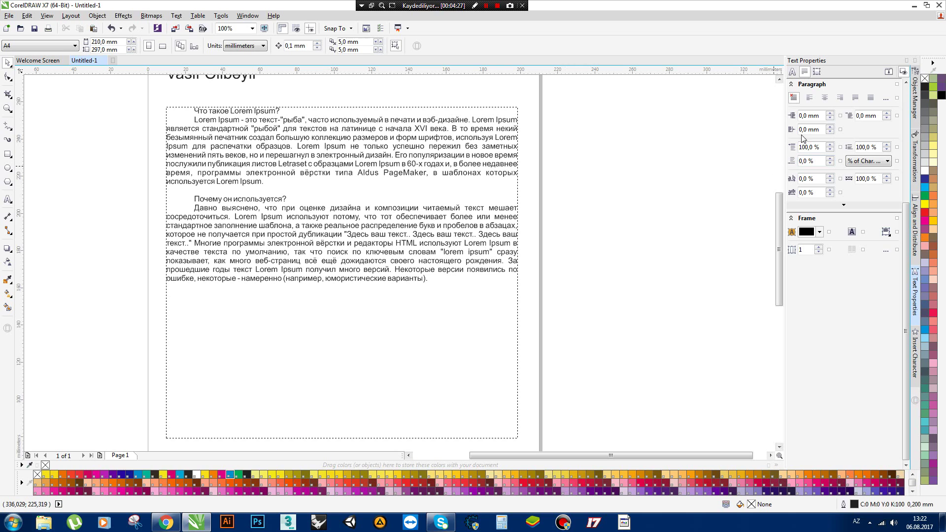
# Attempt an indent edit with nothing selected, cancel the document defaults prompt, and reselect the frame.
pyautogui.doubleClick(800, 115)
pyautogui.write('1')
pyautogui.press('Return')
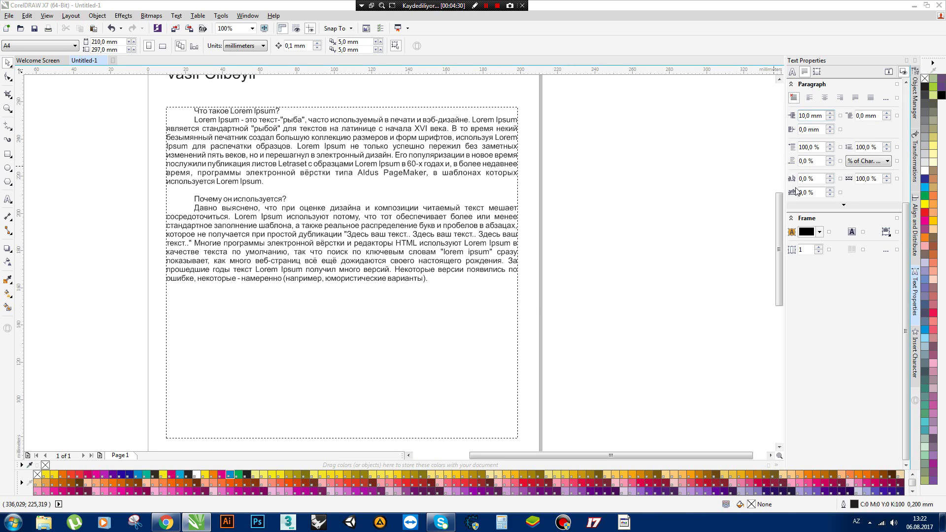
pyautogui.click(485, 297)
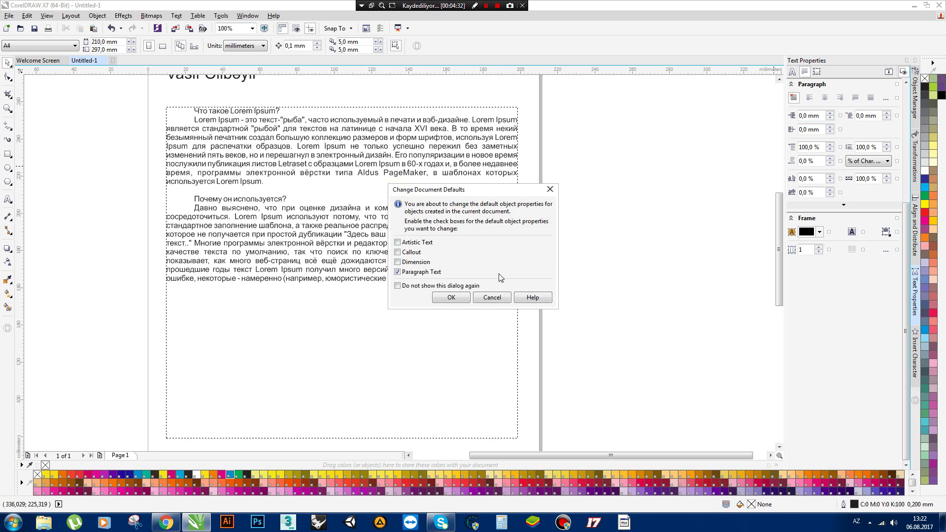
pyautogui.click(493, 298)
pyautogui.click(431, 202)
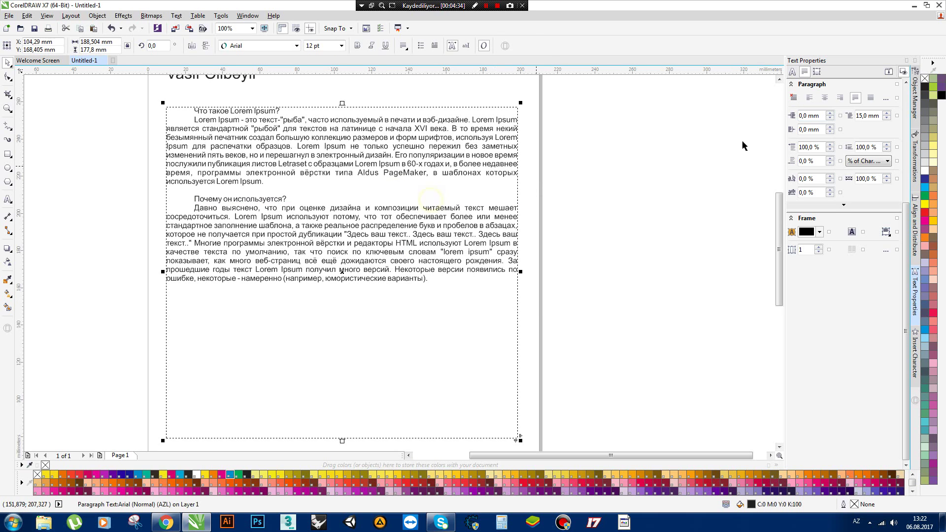
# Test left indents of 100 mm and 10 mm, then reset the left indent to 0 mm.
pyautogui.doubleClick(803, 115)
pyautogui.write('100')
pyautogui.press('Return')
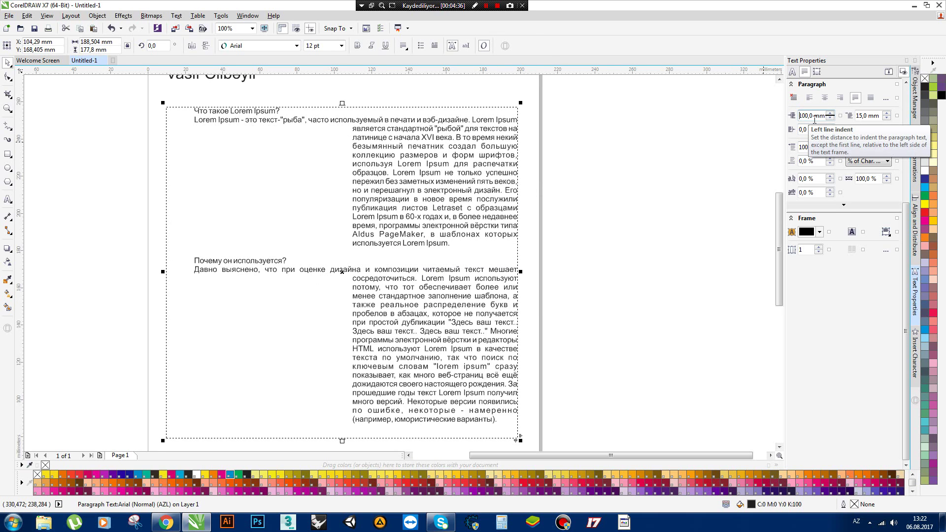
pyautogui.doubleClick(803, 116)
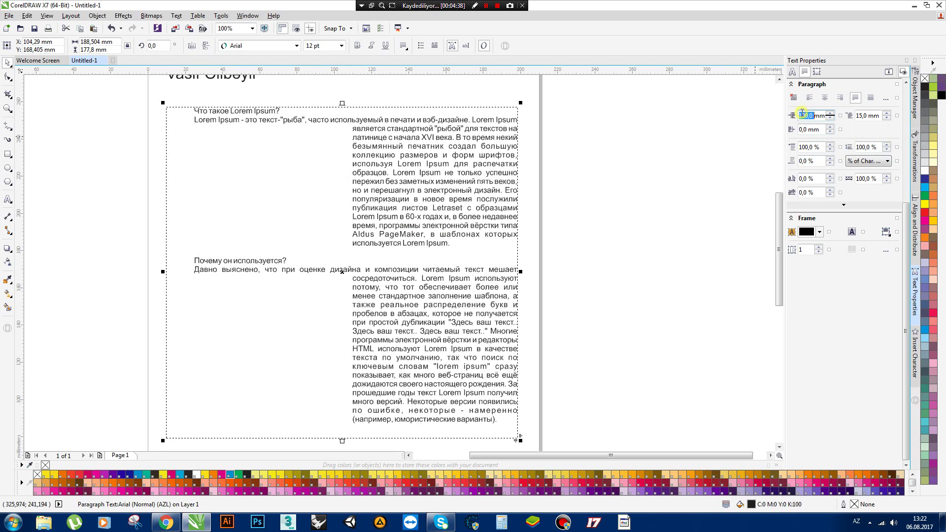
pyautogui.write('1')
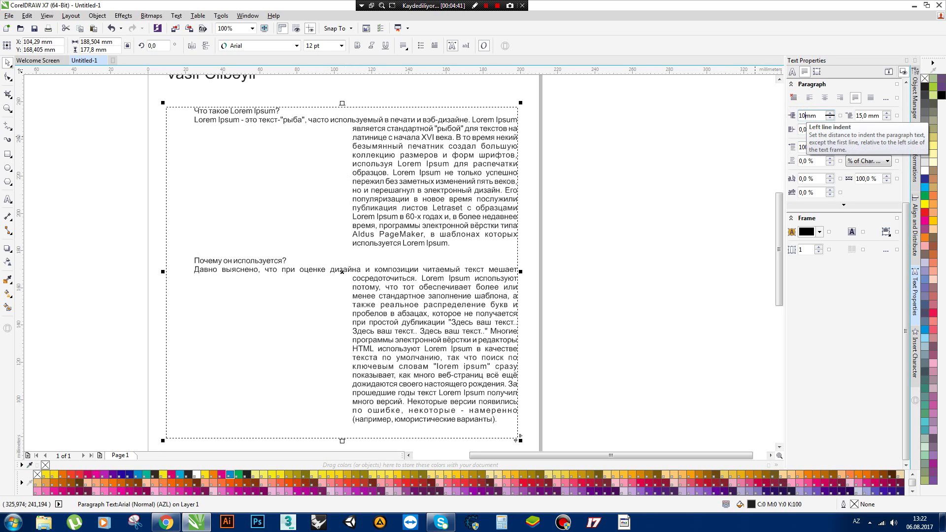
pyautogui.press('Return')
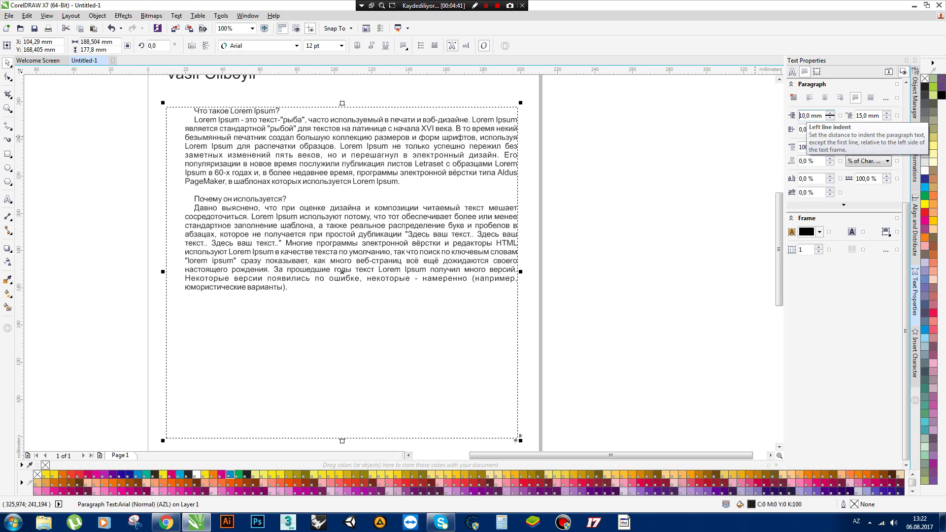
pyautogui.doubleClick(803, 115)
pyautogui.write('0')
pyautogui.press('Return')
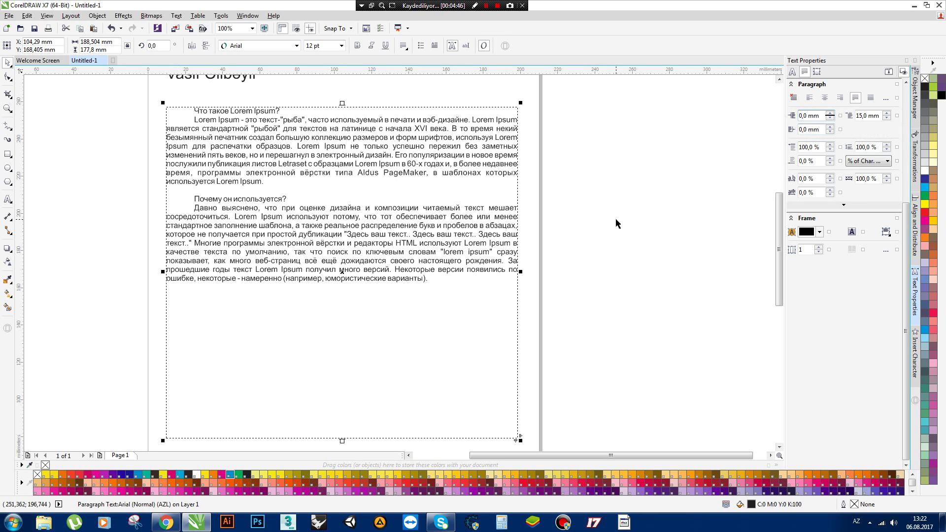
pyautogui.click(616, 223)
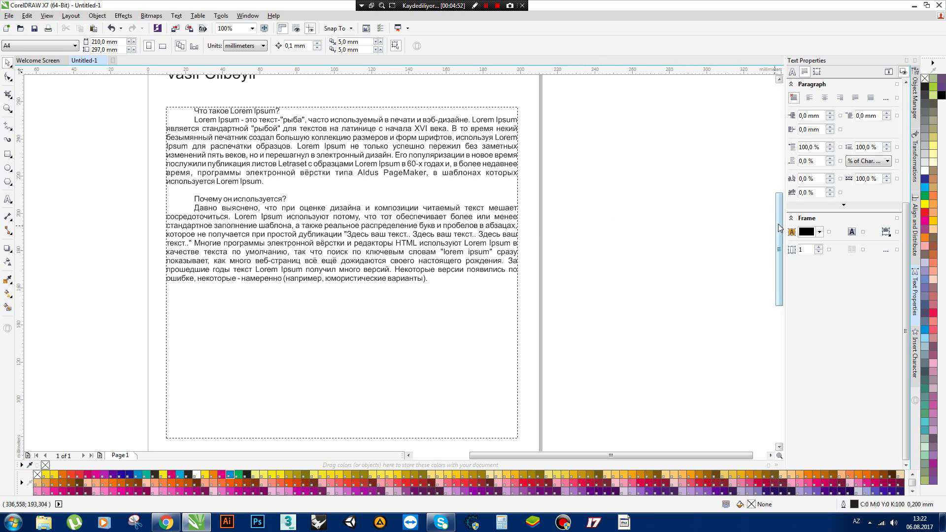
# Set the line spacing to 100% after stepping it up to 120%.
pyautogui.moveTo(778, 206); pyautogui.dragTo(584, 214)
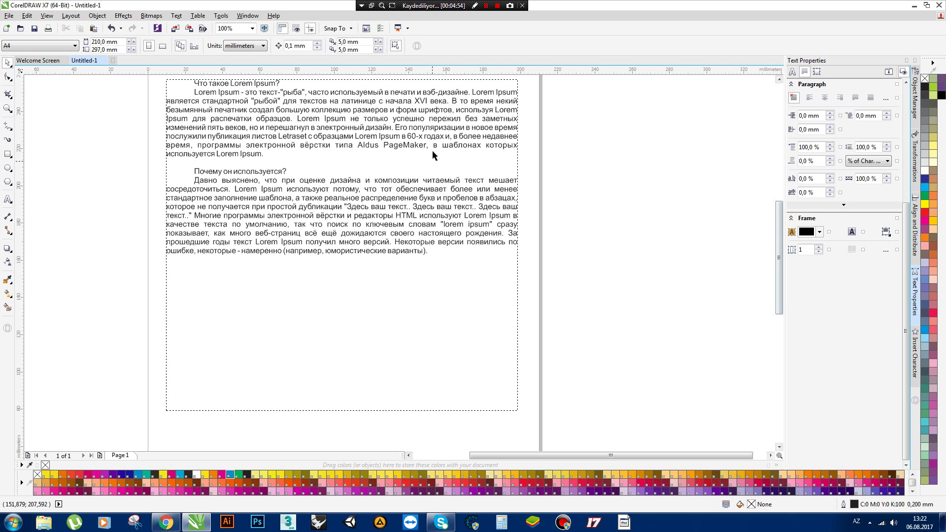
pyautogui.click(404, 146)
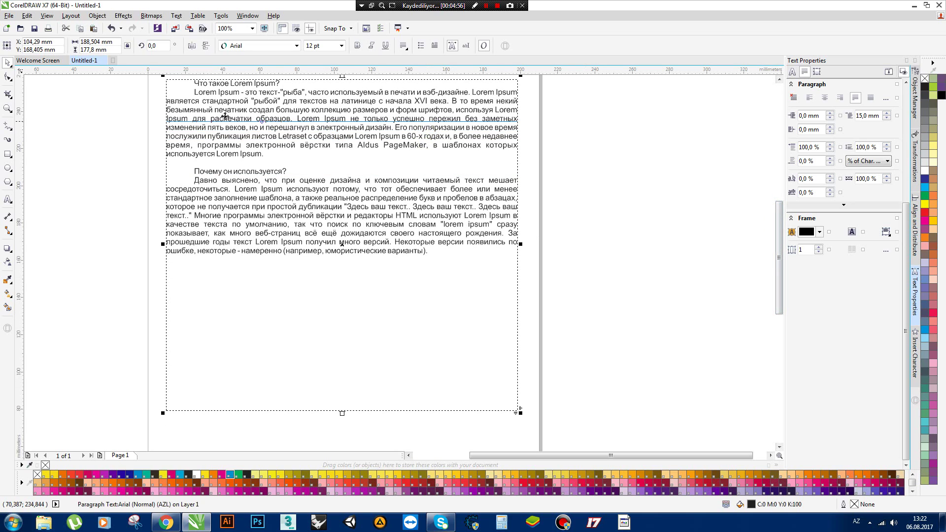
pyautogui.click(309, 119)
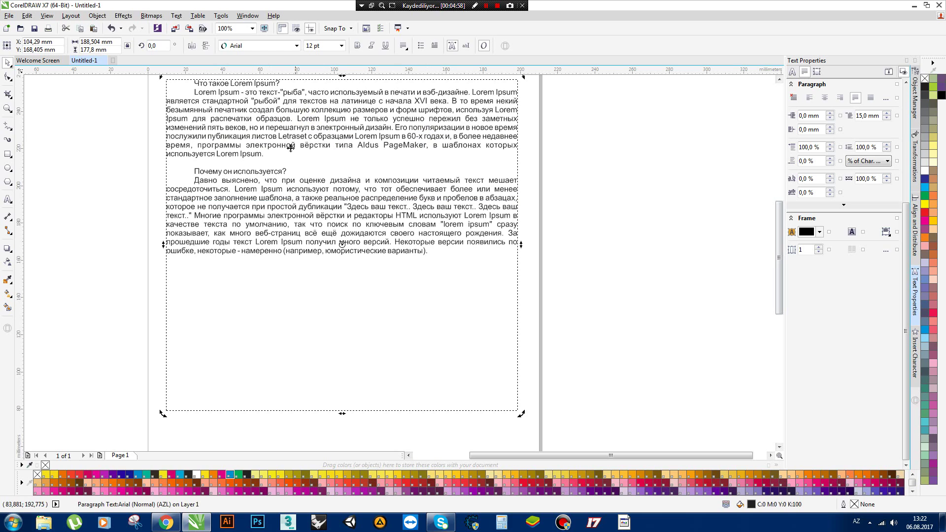
pyautogui.doubleClick(858, 147)
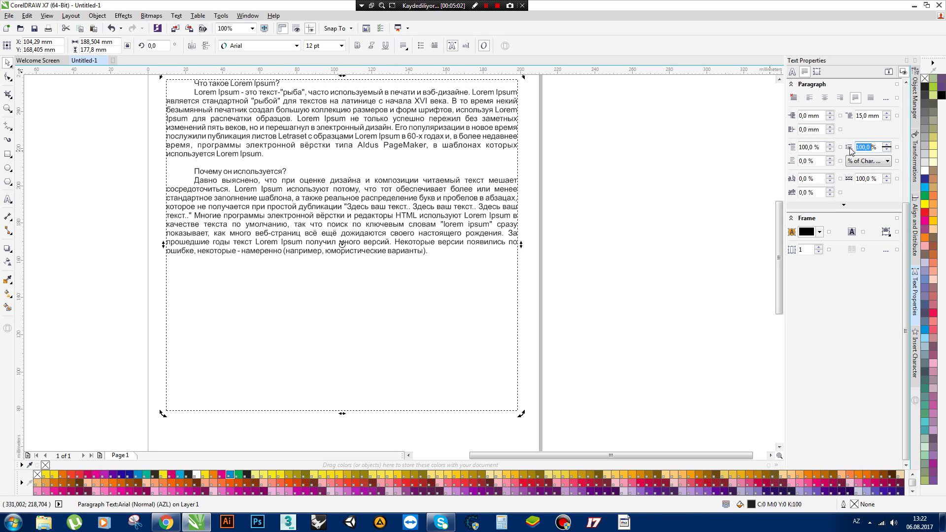
pyautogui.click(886, 146)
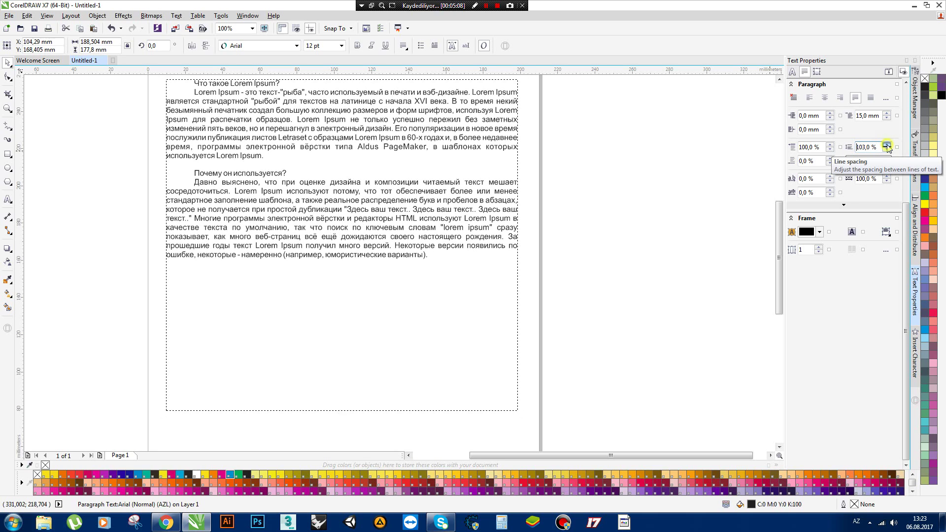
pyautogui.click(886, 146)
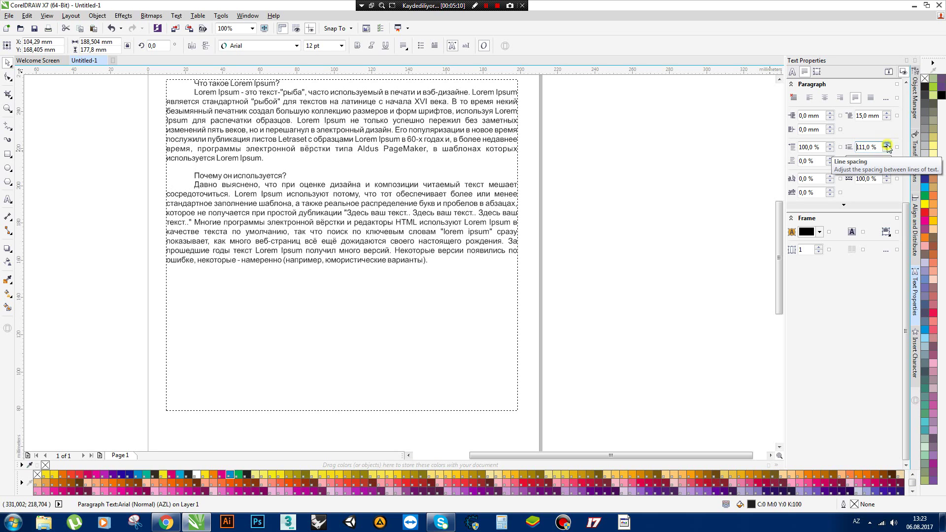
pyautogui.click(886, 146)
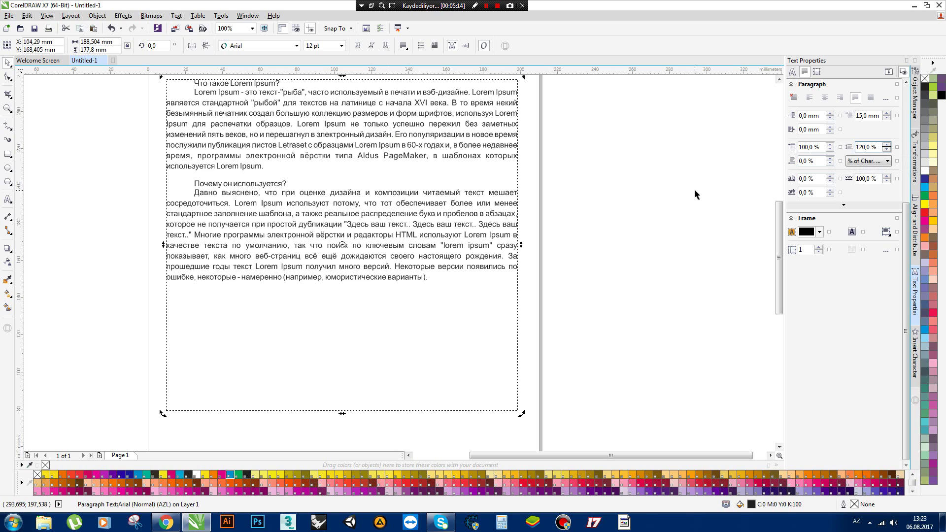
pyautogui.doubleClick(865, 147)
pyautogui.write('100')
pyautogui.press('Return')
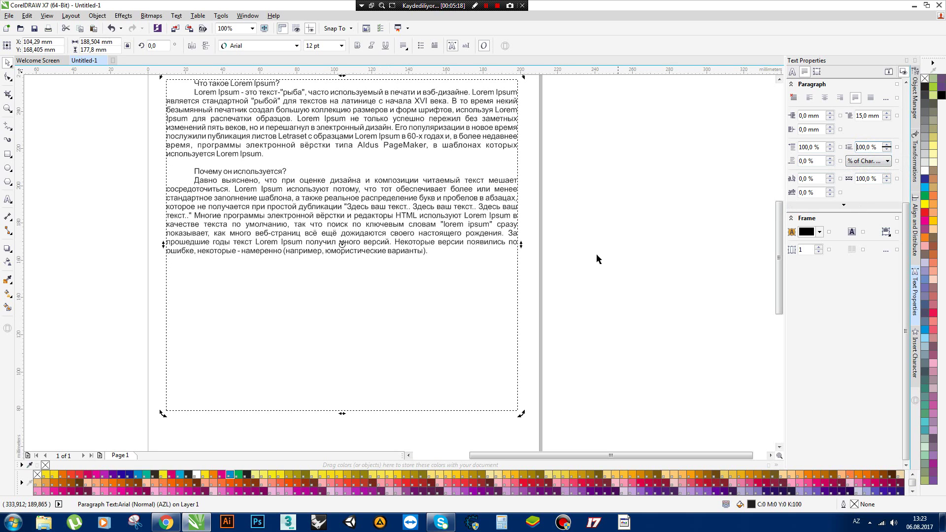
pyautogui.click(570, 241)
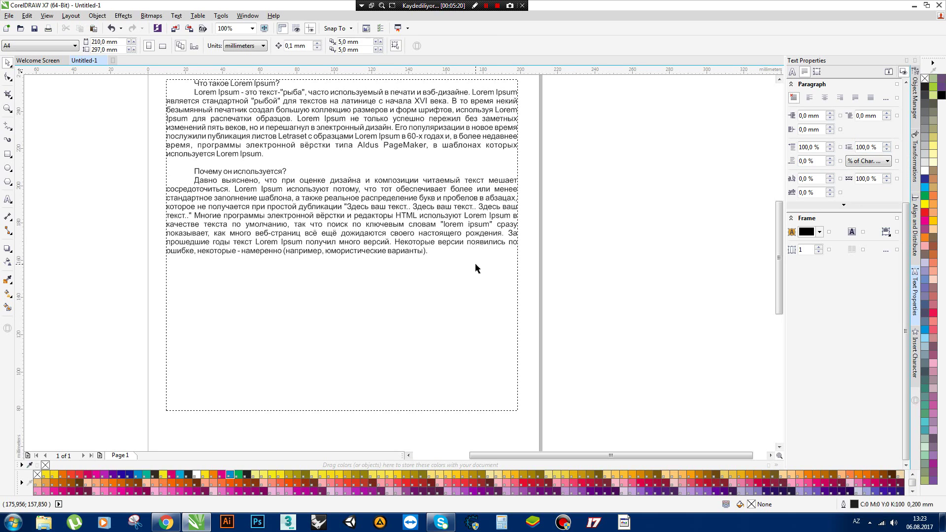
# Enlarge the text to 14 pt, trying two columns before returning to one column.
pyautogui.click(371, 245)
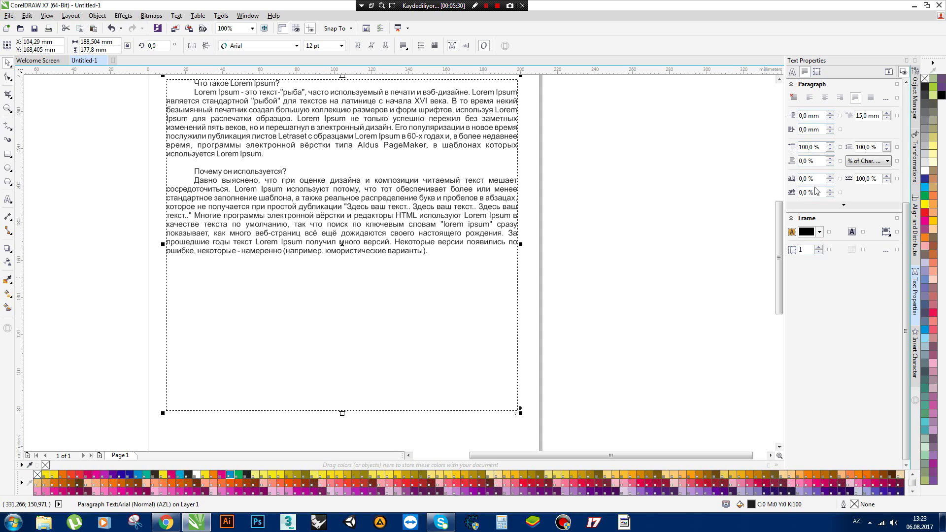
pyautogui.click(816, 73)
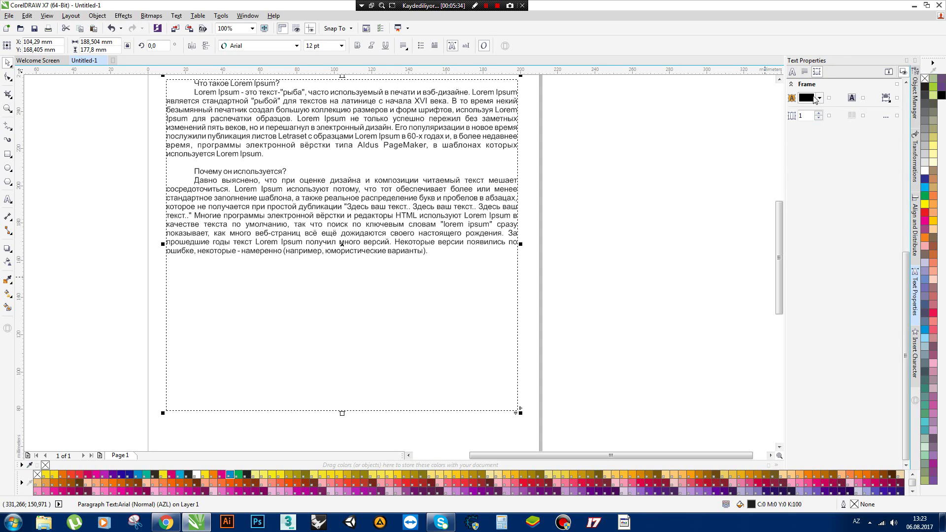
pyautogui.click(807, 72)
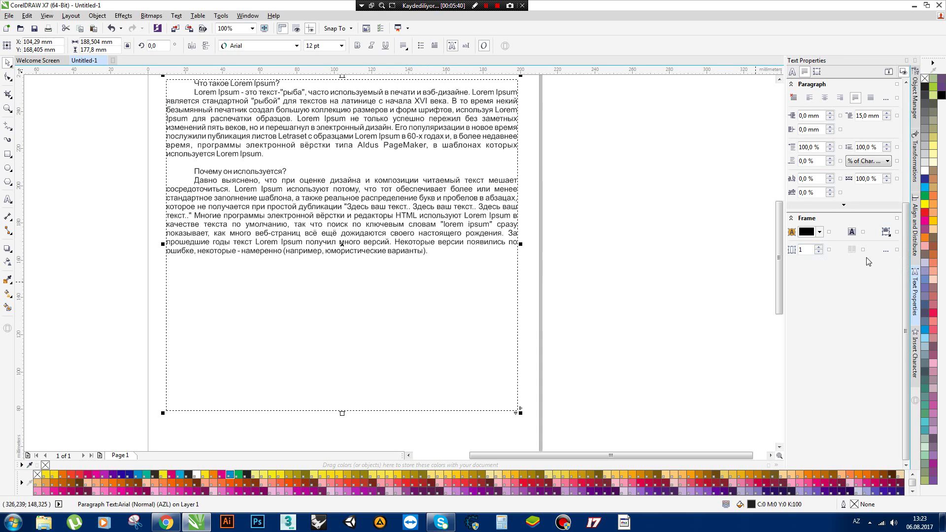
pyautogui.click(819, 247)
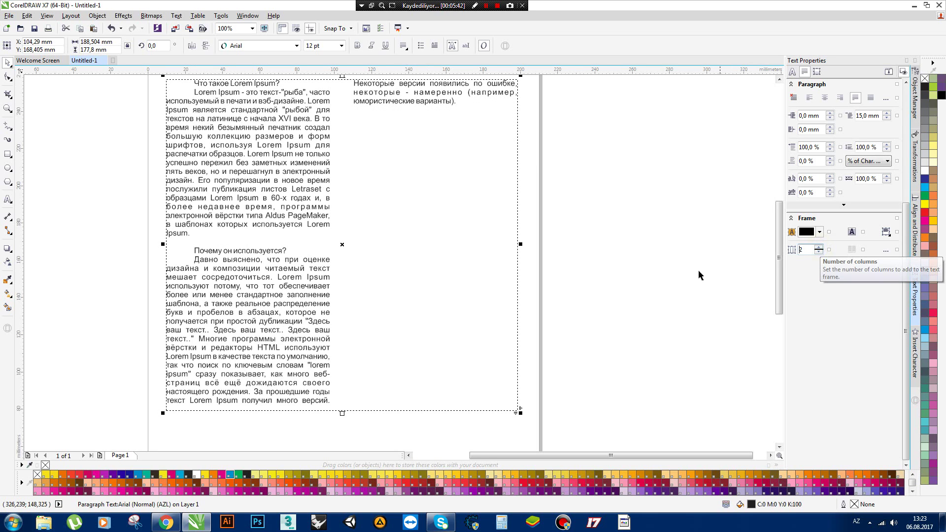
pyautogui.scroll(1, 779, 231)
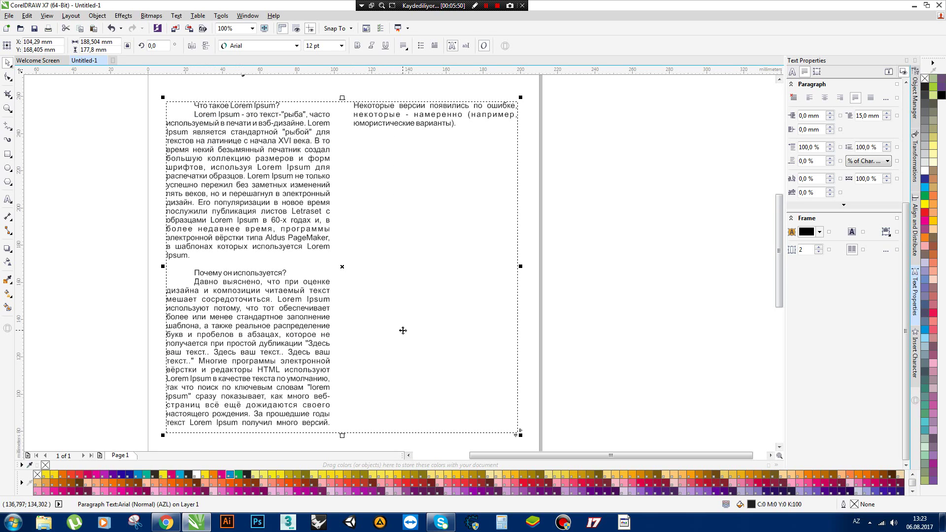
pyautogui.click(309, 46)
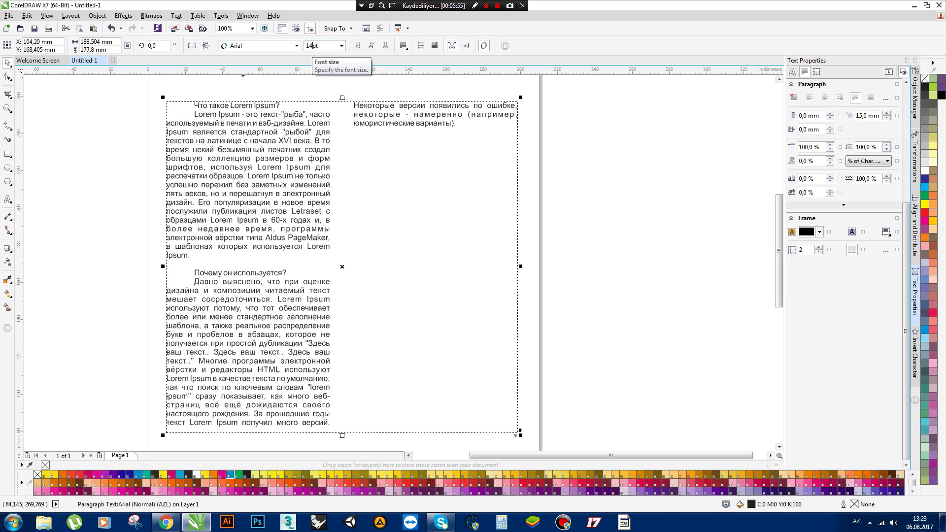
pyautogui.write('14')
pyautogui.press('Return')
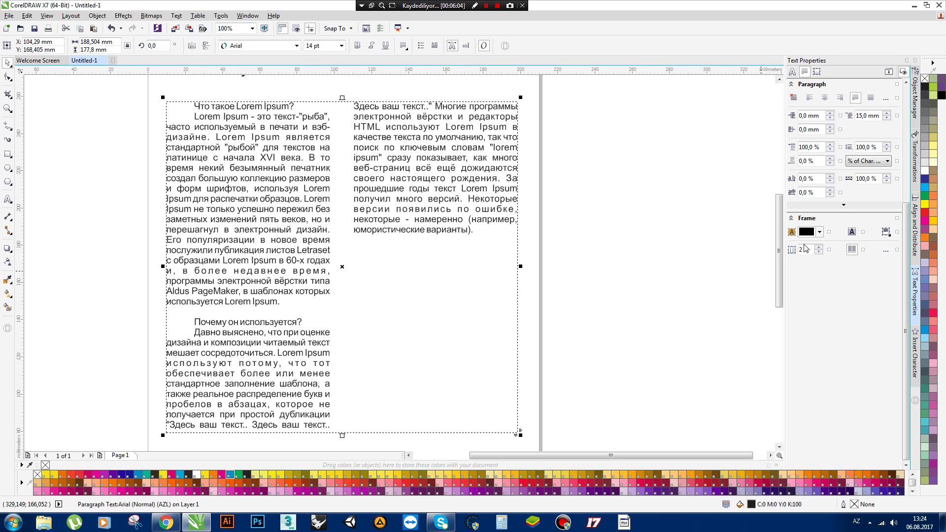
pyautogui.click(818, 252)
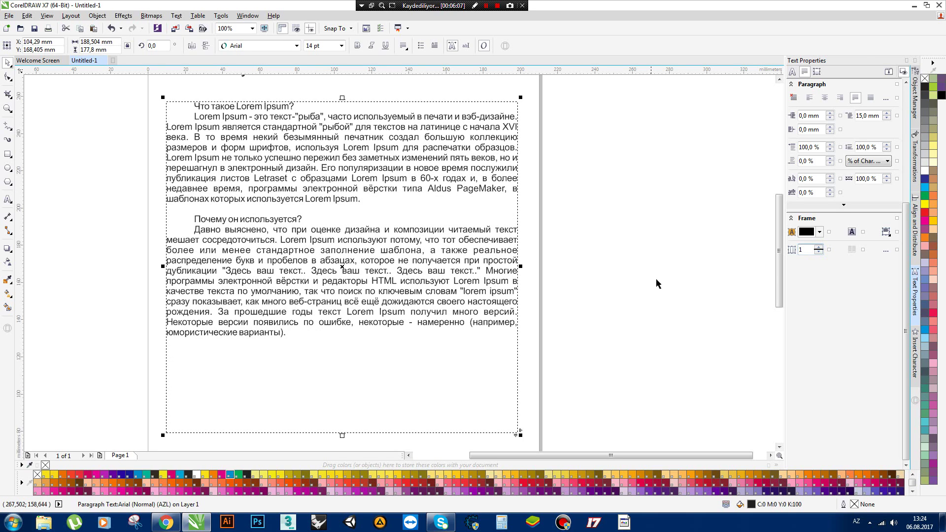
# Select all the text inside the paragraph frame and remove it.
pyautogui.click(655, 277)
pyautogui.scroll(-2, 411, 232)
pyautogui.click(388, 234)
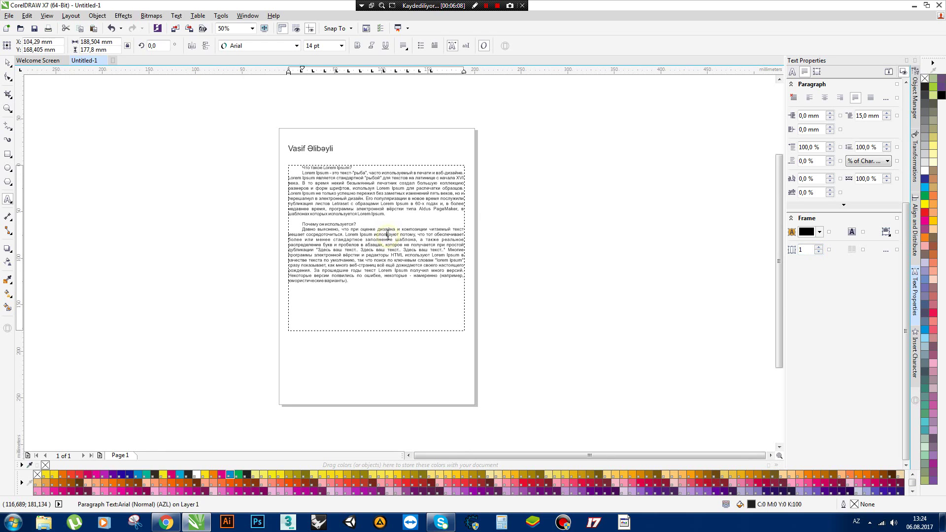
pyautogui.doubleClick(388, 234)
pyautogui.hotkey('ctrl', 'a')
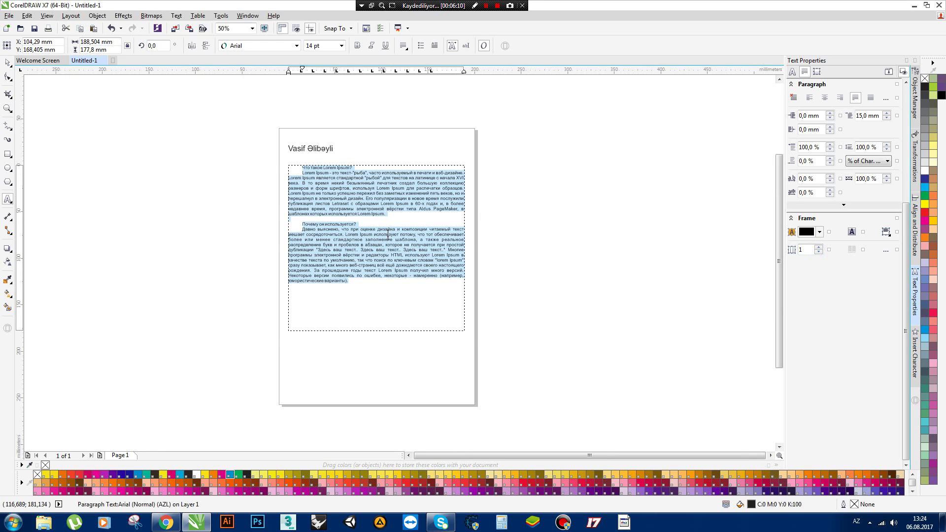
pyautogui.press('Delete')
# Drag the empty frame's right edge in to about half the page width.
pyautogui.click(8, 63)
pyautogui.click(102, 149)
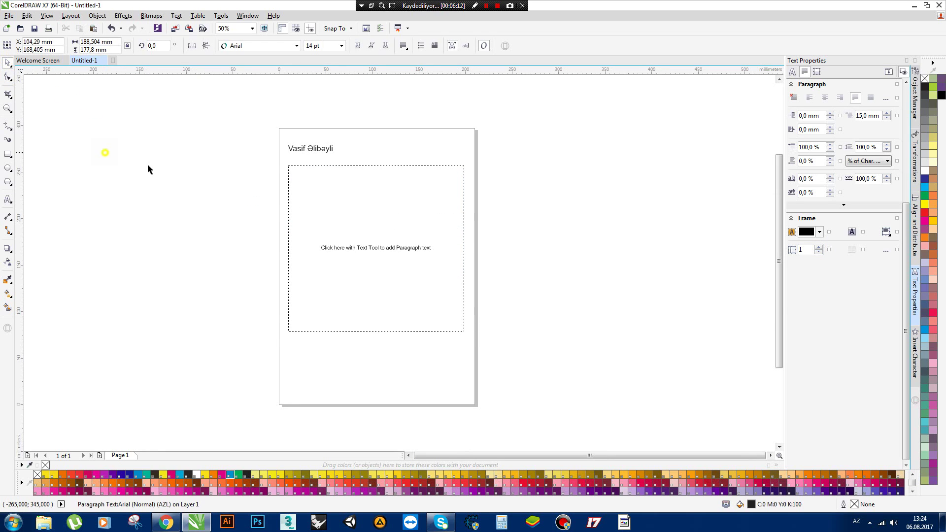
pyautogui.click(378, 217)
pyautogui.moveTo(463, 248); pyautogui.dragTo(367, 250)
# Re-enter the narrowed 84,426 × 177,8 mm frame and check the text fills it to the bottom.
pyautogui.doubleClick(334, 200)
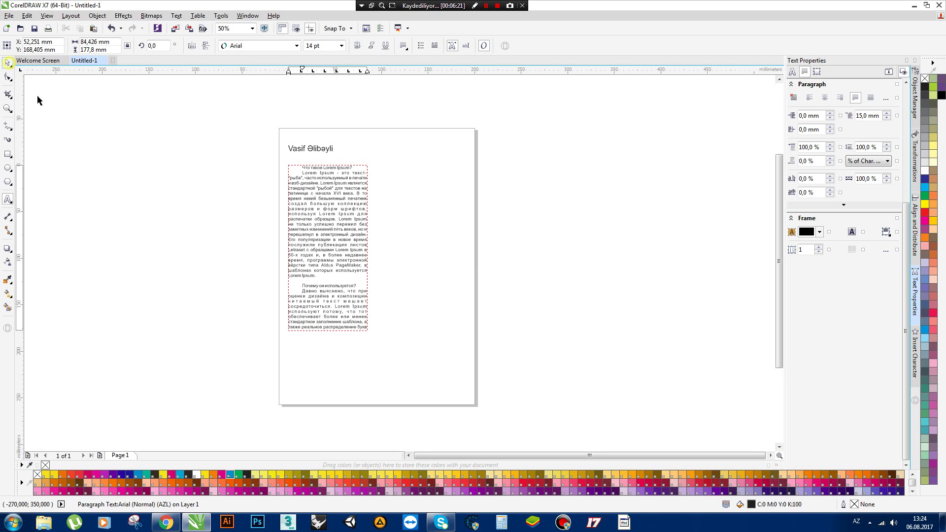
pyautogui.click(391, 332)
pyautogui.scroll(2, 353, 323)
pyautogui.scroll(-2, 357, 295)
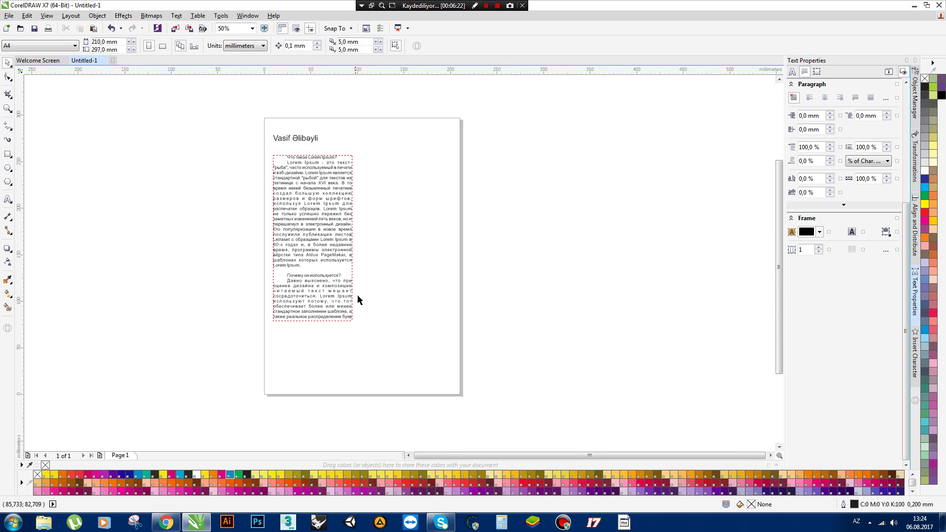
pyautogui.scroll(1, 311, 321)
pyautogui.click(312, 321)
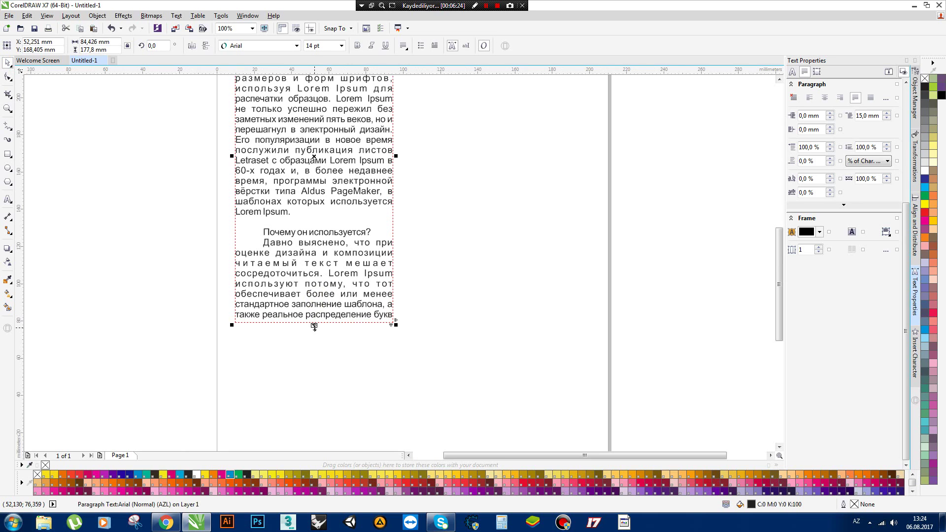
pyautogui.scroll(-1, 314, 326)
pyautogui.scroll(1, 316, 328)
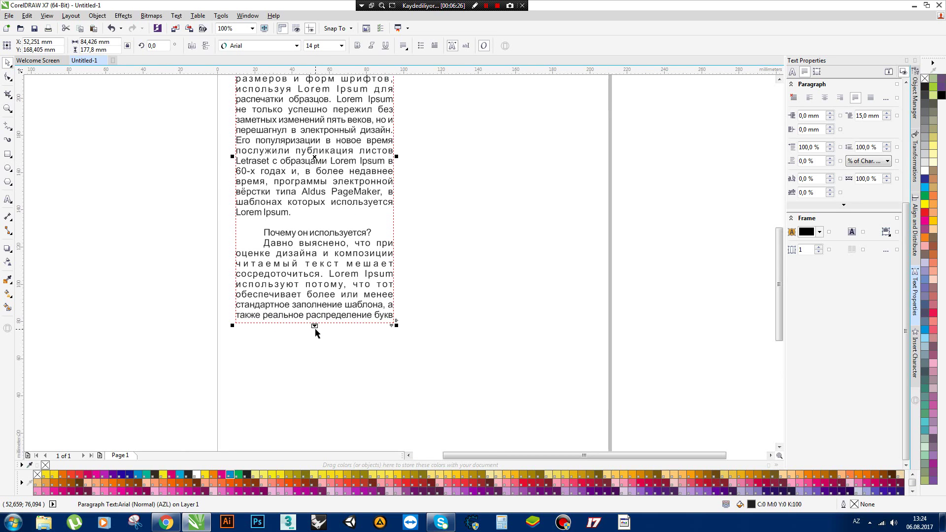
pyautogui.scroll(-1, 316, 332)
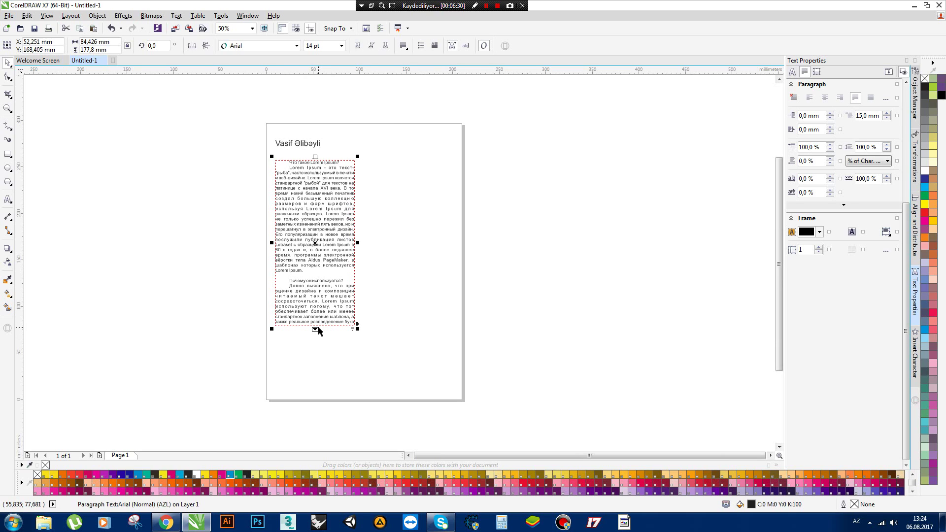
pyautogui.click(122, 290)
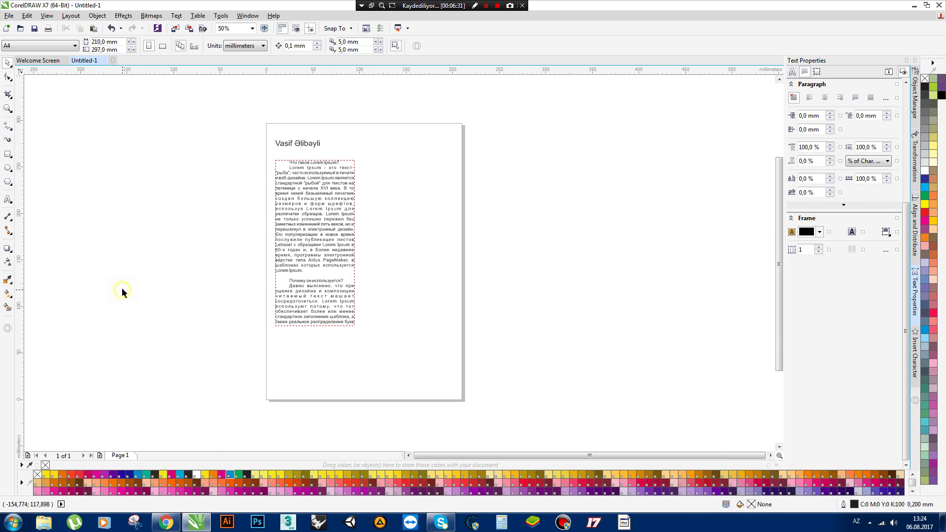
# Draw a second empty paragraph text frame to the right of the first one.
pyautogui.click(8, 199)
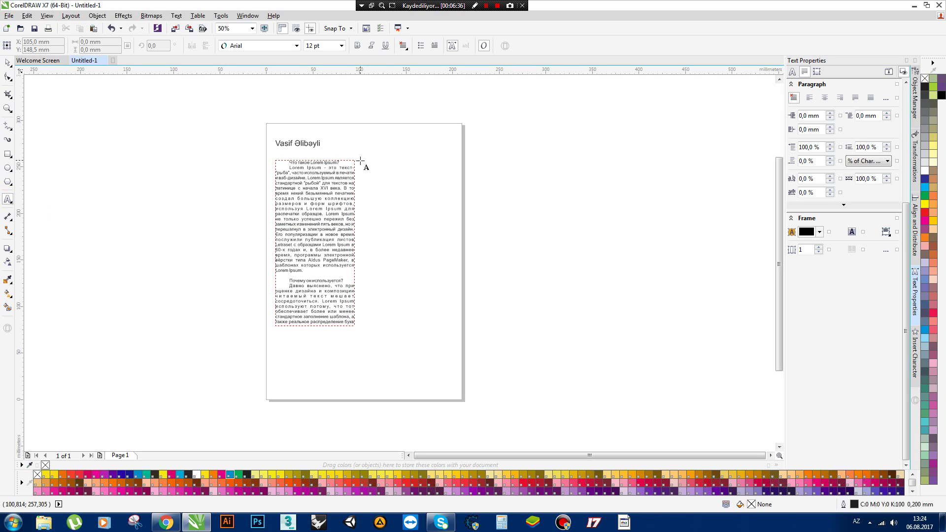
pyautogui.moveTo(360, 160); pyautogui.dragTo(447, 275)
pyautogui.click(8, 62)
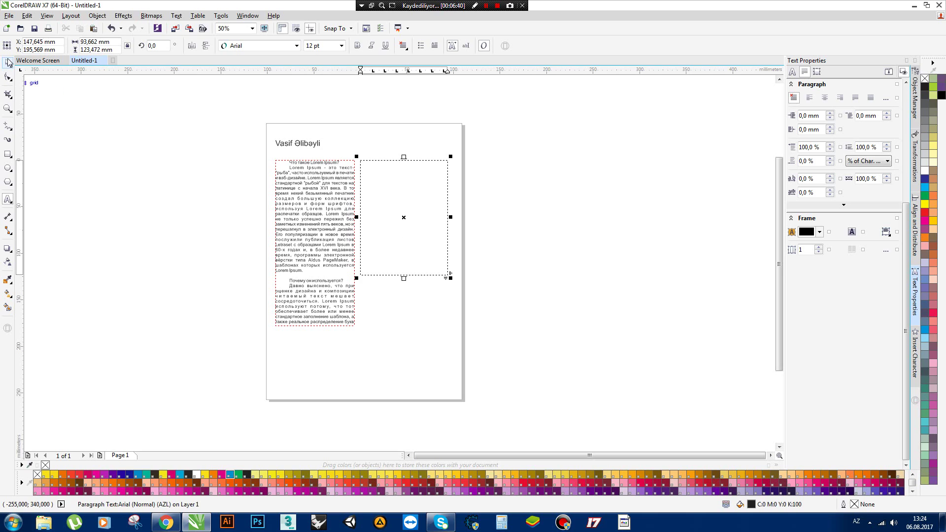
# Link the first frame's overflowing Russian text so it continues into the new frame.
pyautogui.click(109, 153)
pyautogui.press('Tab')
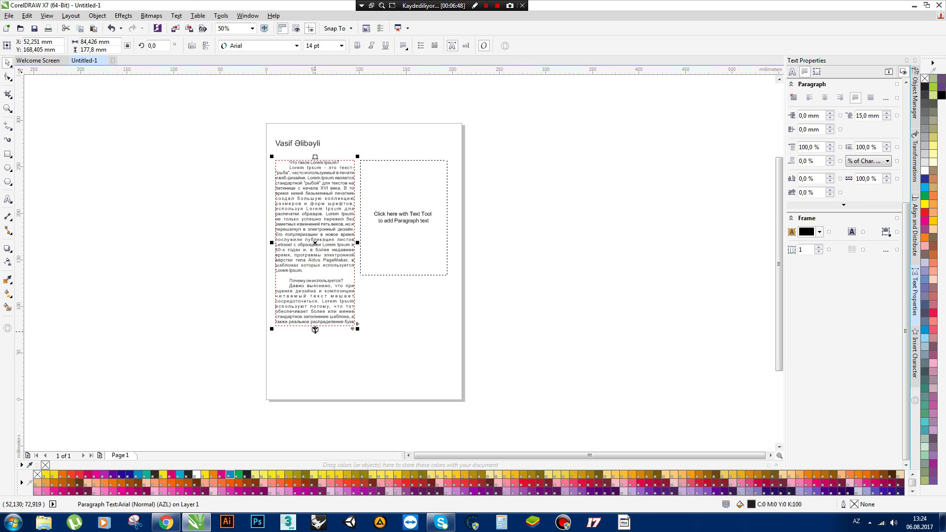
pyautogui.click(314, 328)
pyautogui.click(401, 230)
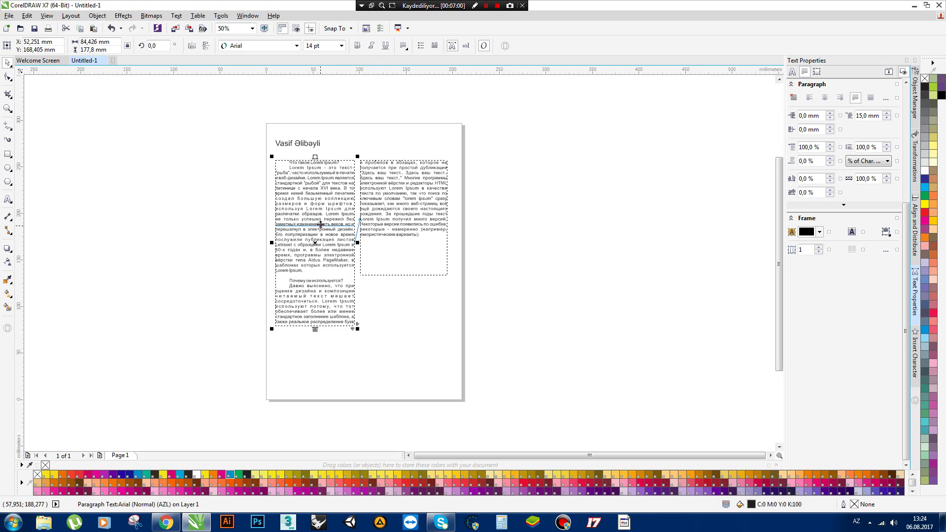
# Reposition the linked second frame right beside the first, nudging it up so the tops align.
pyautogui.click(315, 224)
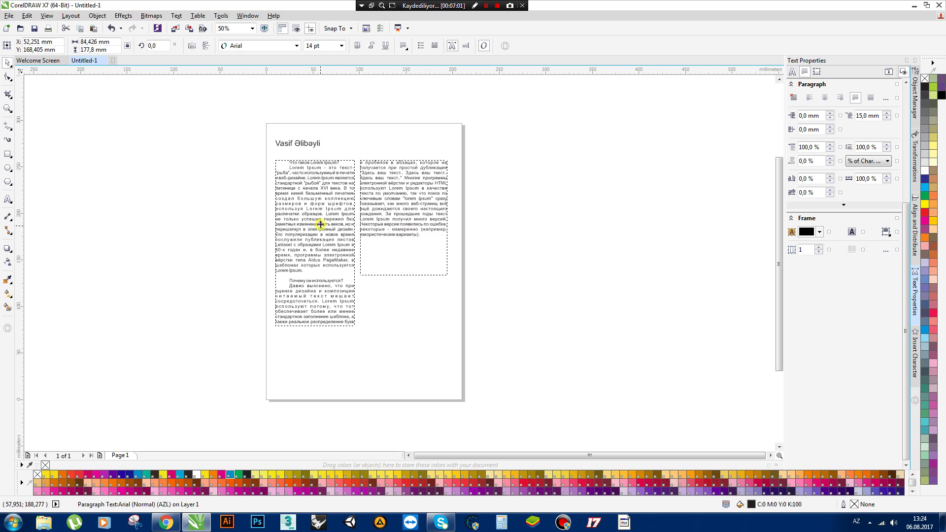
pyautogui.click(395, 210)
pyautogui.click(525, 203)
pyautogui.click(391, 186)
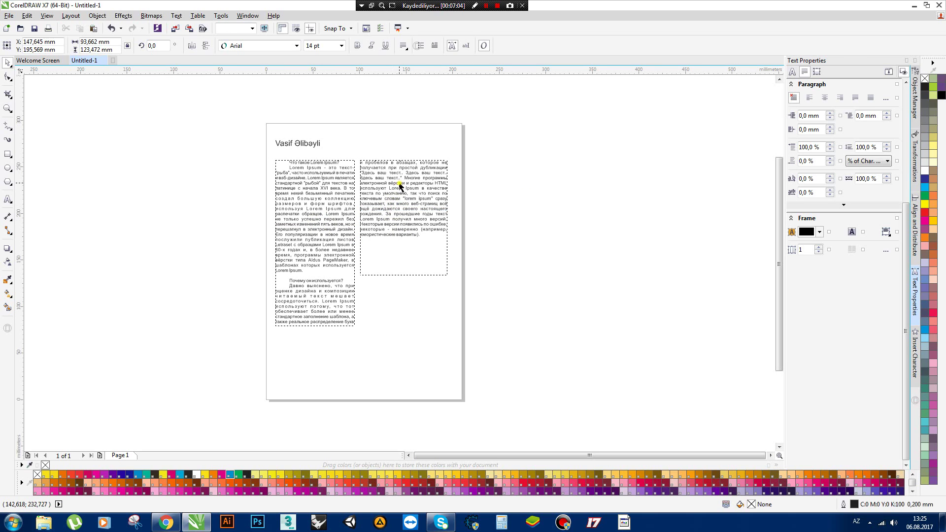
pyautogui.moveTo(392, 190); pyautogui.dragTo(567, 181)
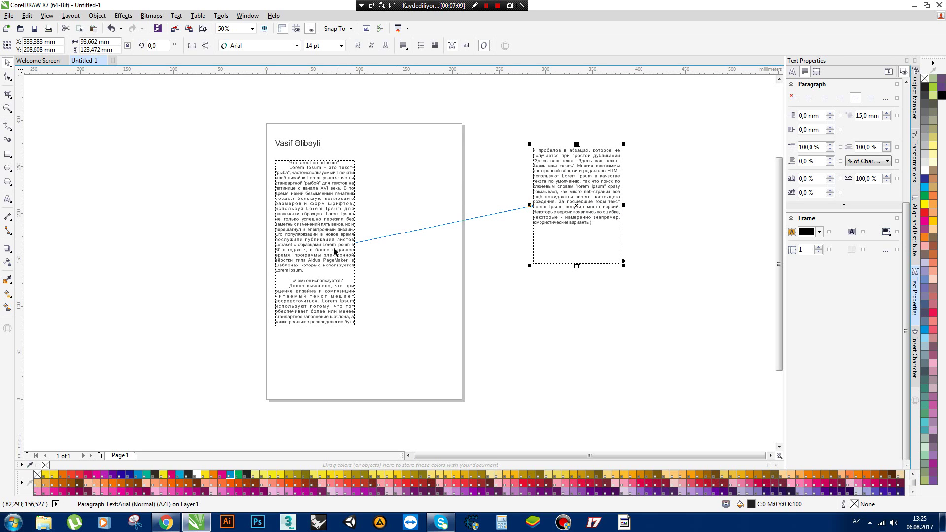
pyautogui.click(544, 200)
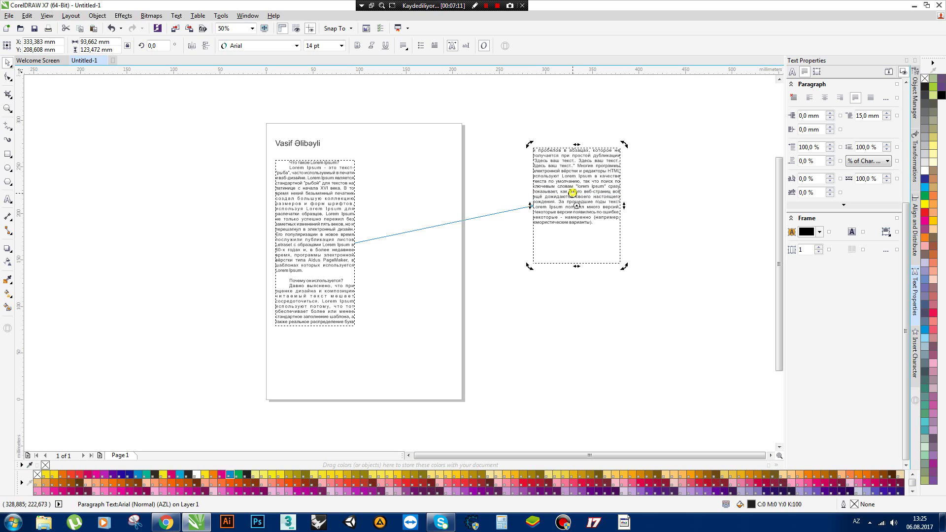
pyautogui.click(327, 221)
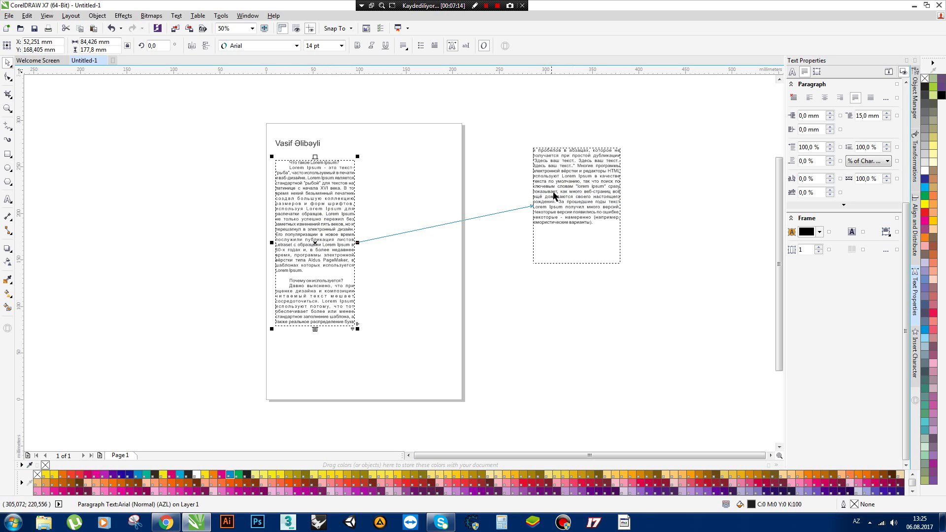
pyautogui.moveTo(559, 190); pyautogui.dragTo(420, 190)
pyautogui.click(541, 203)
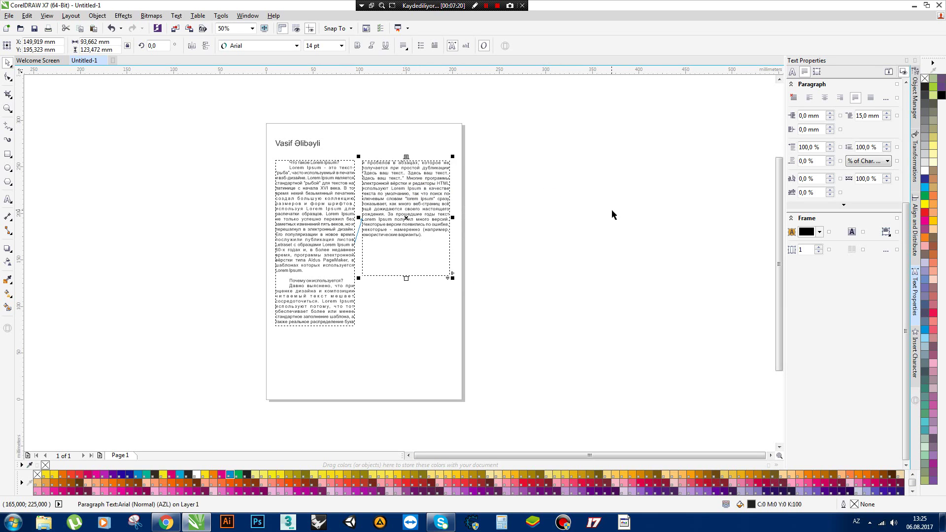
pyautogui.click(611, 211)
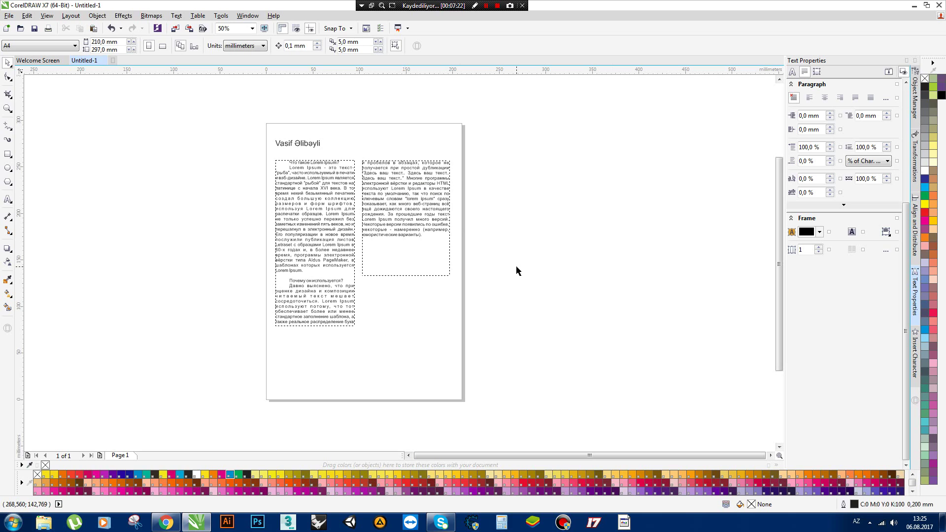